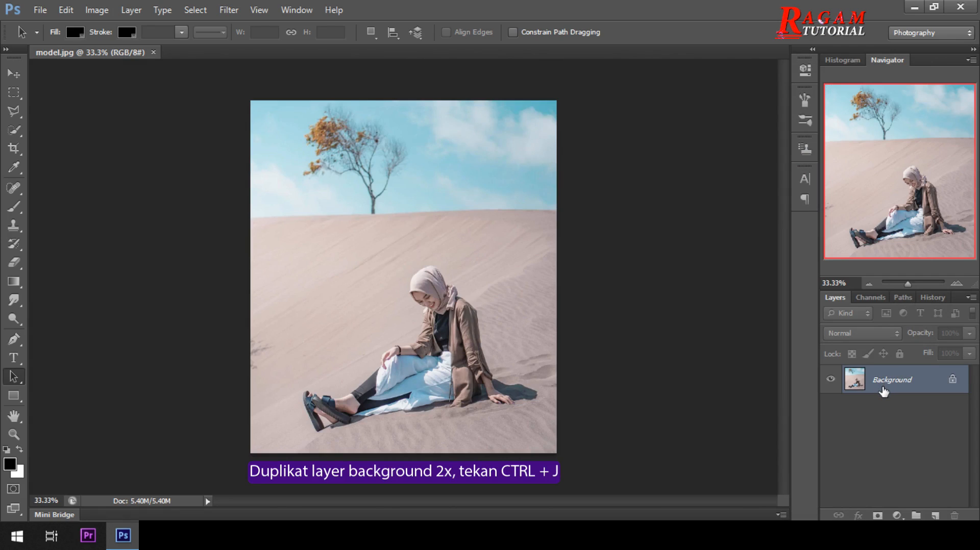
Duplicate the Background layer twice and add an empty layer directly above Layer 1.
key("ctrl+j")
key("ctrl+j")
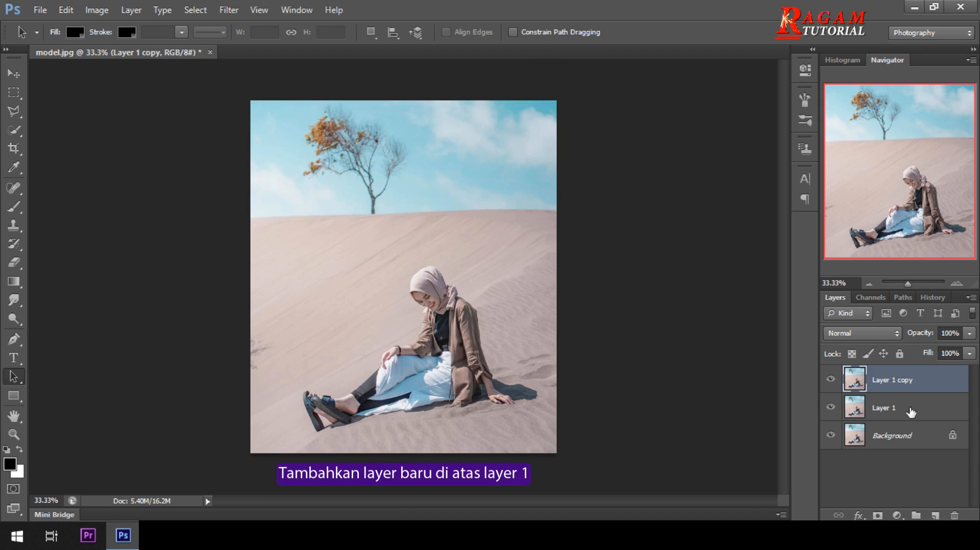
left_click(911, 411)
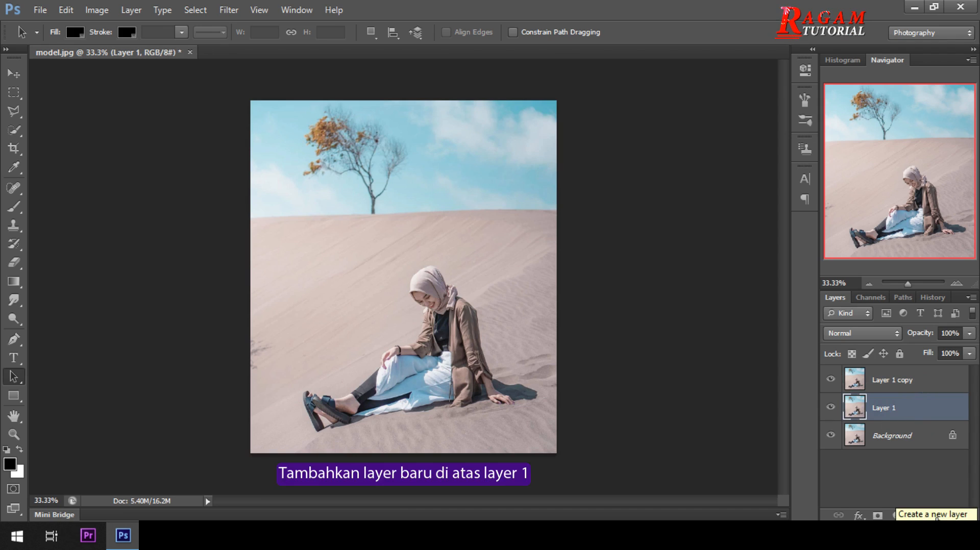
left_click(936, 516)
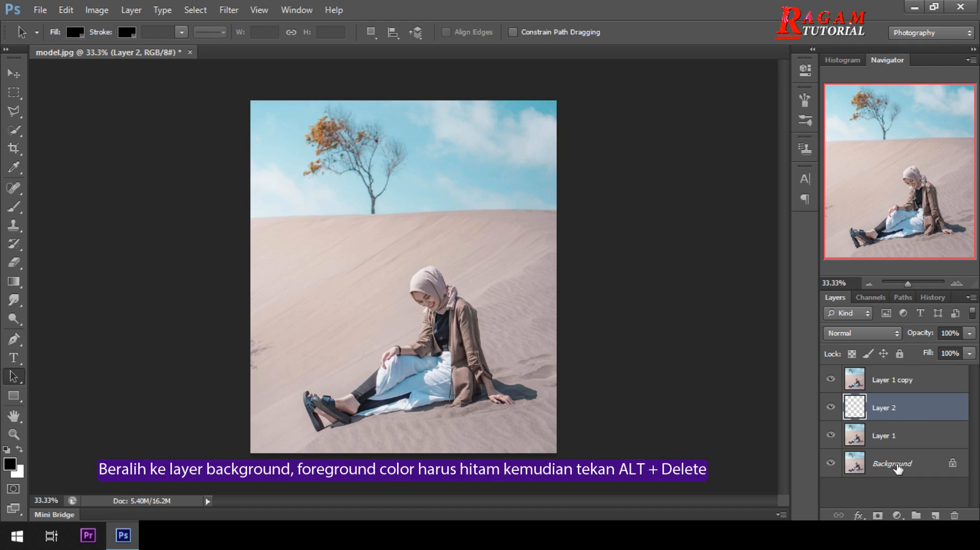
Fill the Background layer with the black foreground color.
left_click(898, 467)
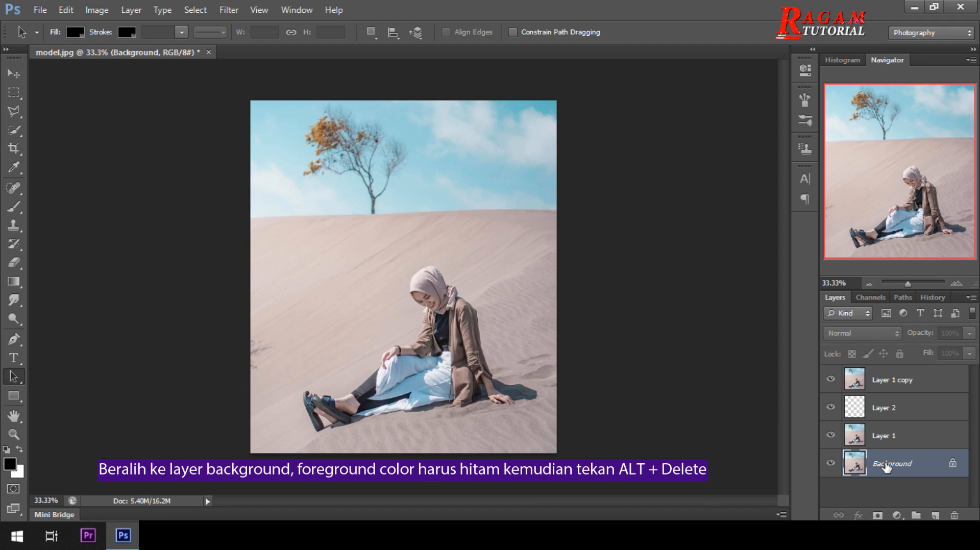
key("alt+Delete")
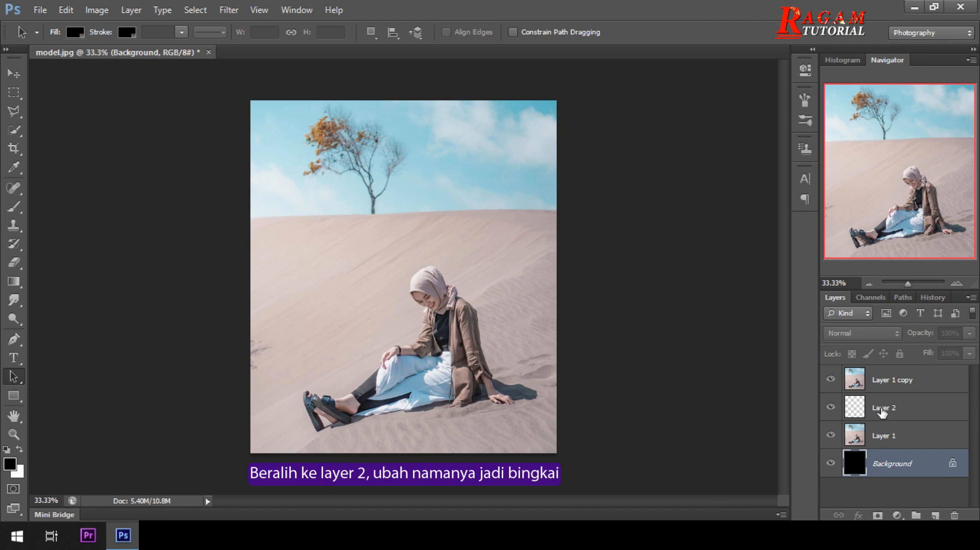
Rename Layer 2 as Bingkai and hide the Layer 1 copy layer.
left_click(881, 410)
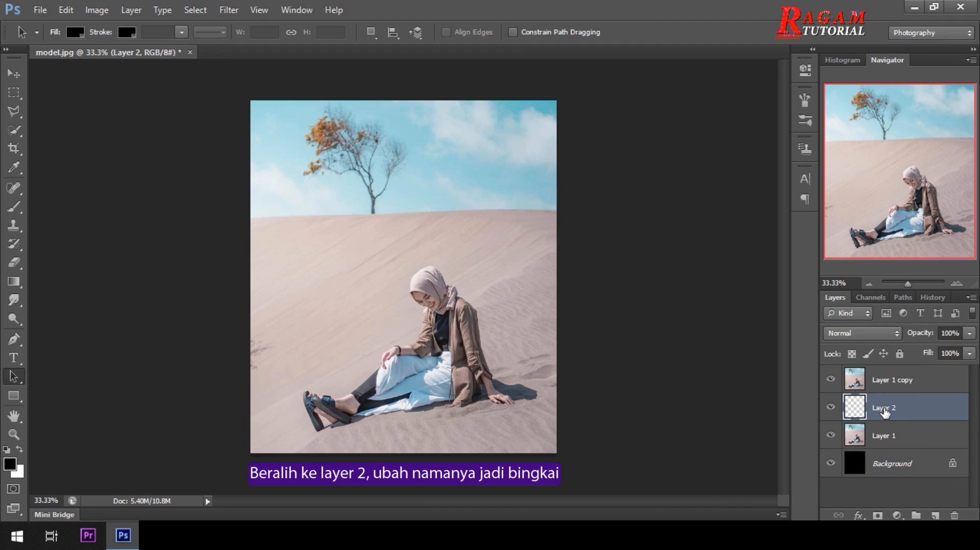
double_click(885, 410)
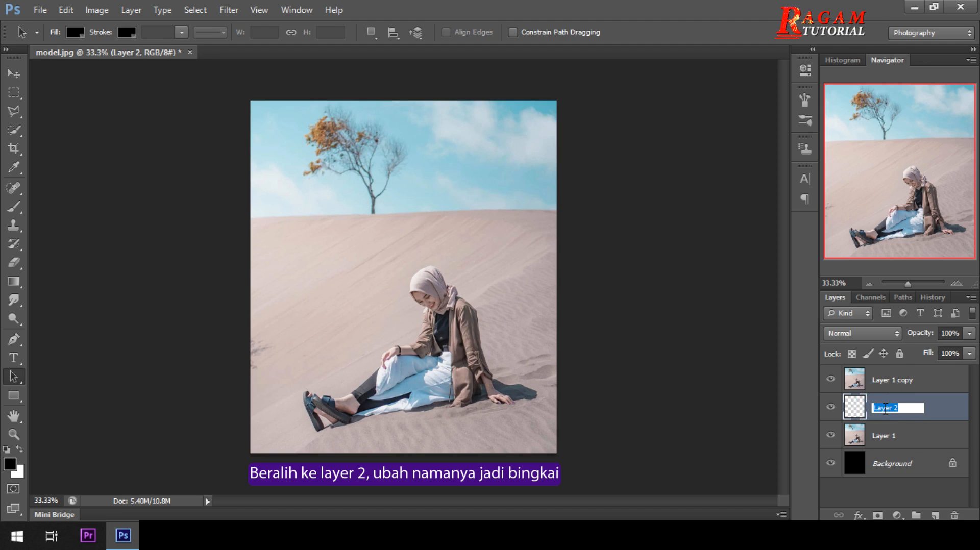
type("Bi")
key("Return")
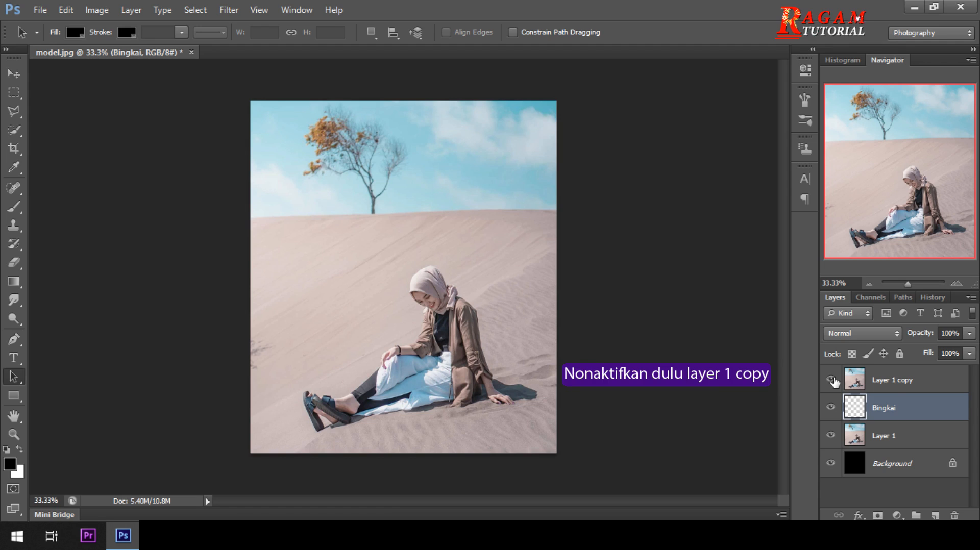
left_click(832, 380)
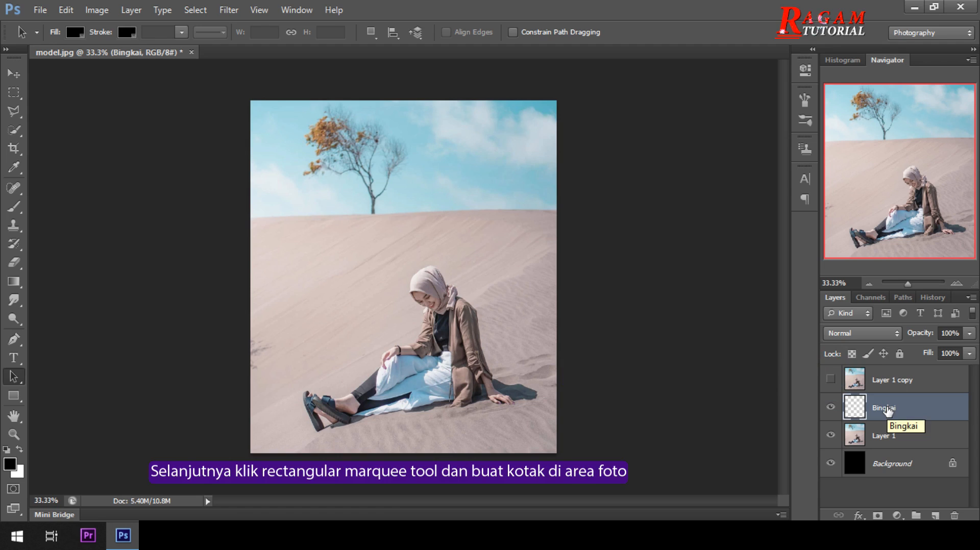
Draw a wide rectangular marquee selection around the seated woman, from her chin down to below her shoes, on the Bingkai layer.
left_click(14, 97)
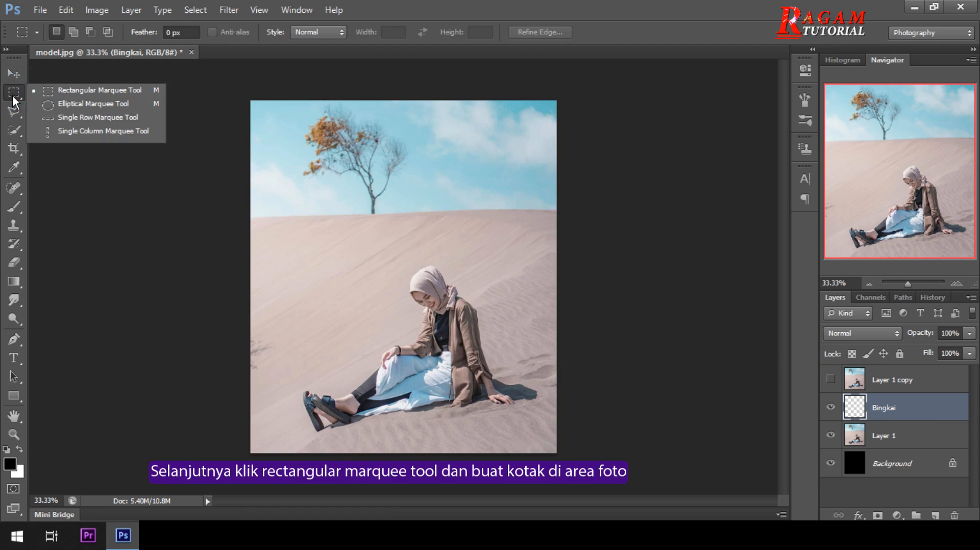
left_click(82, 92)
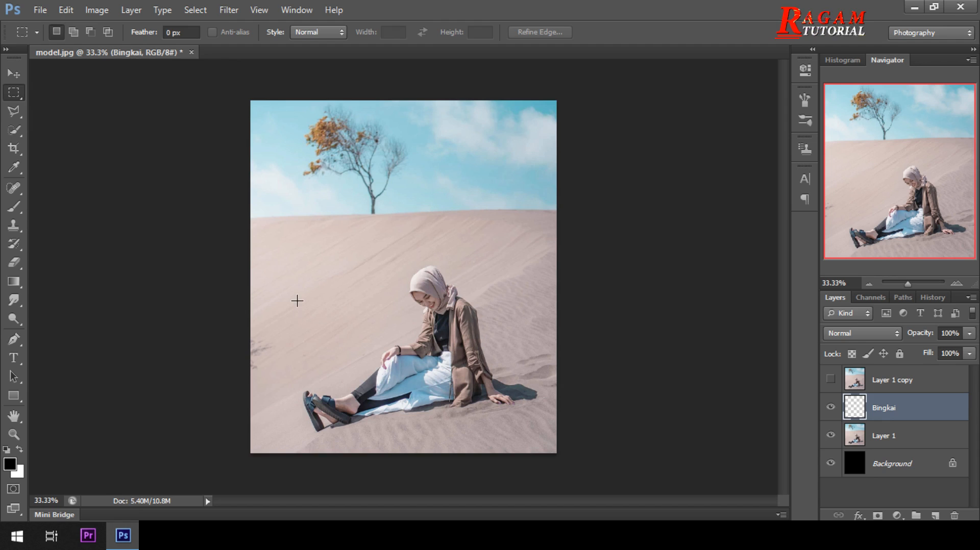
left_click_drag(294, 302, 516, 433)
Nudge the rectangular selection slightly to the right and down around the woman.
key("Right")
key("Right")
key("Right")
key("Right")
key("Right")
key("Right")
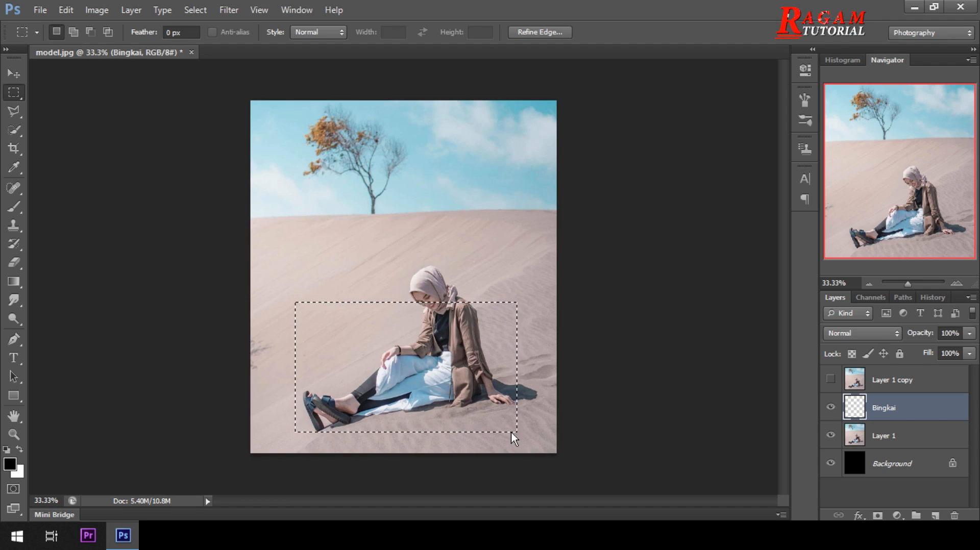
key("Right")
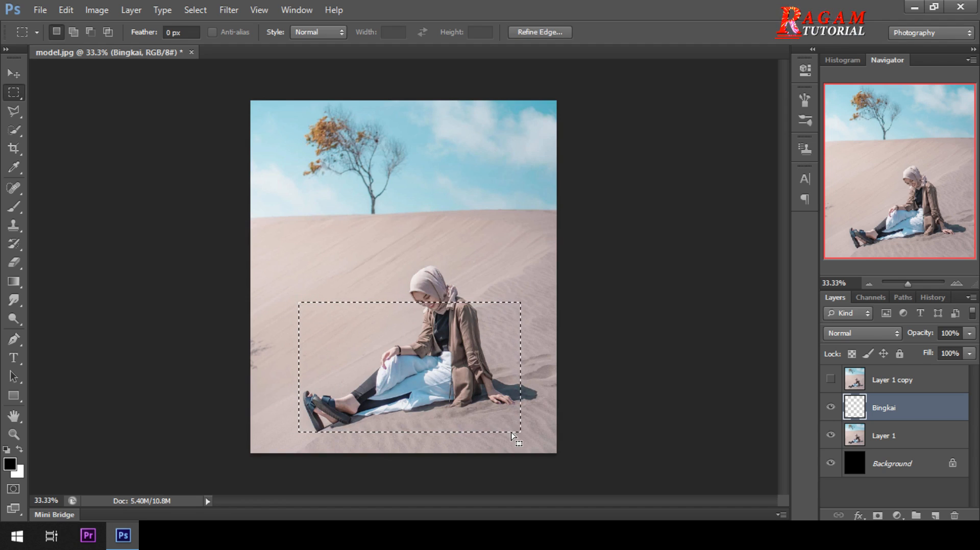
key("Left")
key("Left")
key("Down")
key("Down")
key("Down")
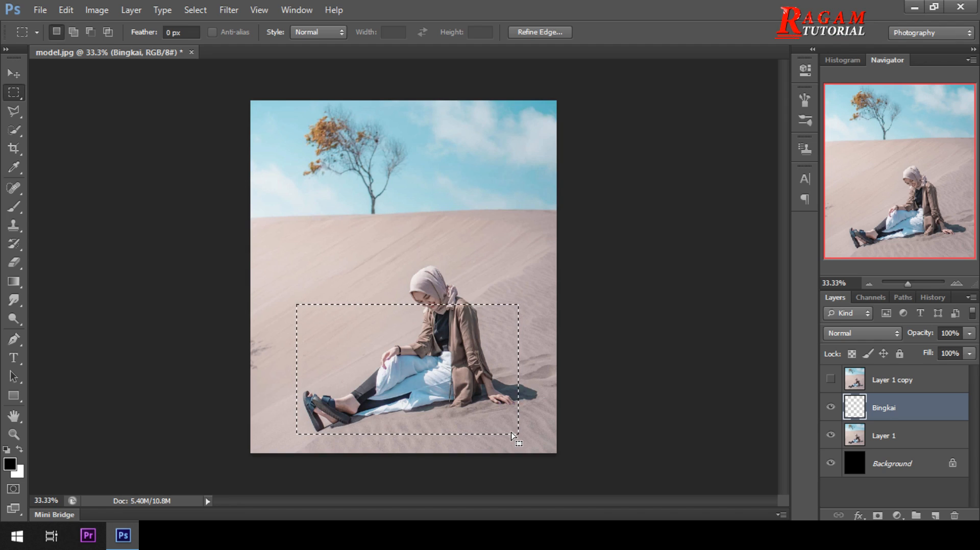
key("Down")
key("Down")
key("Down")
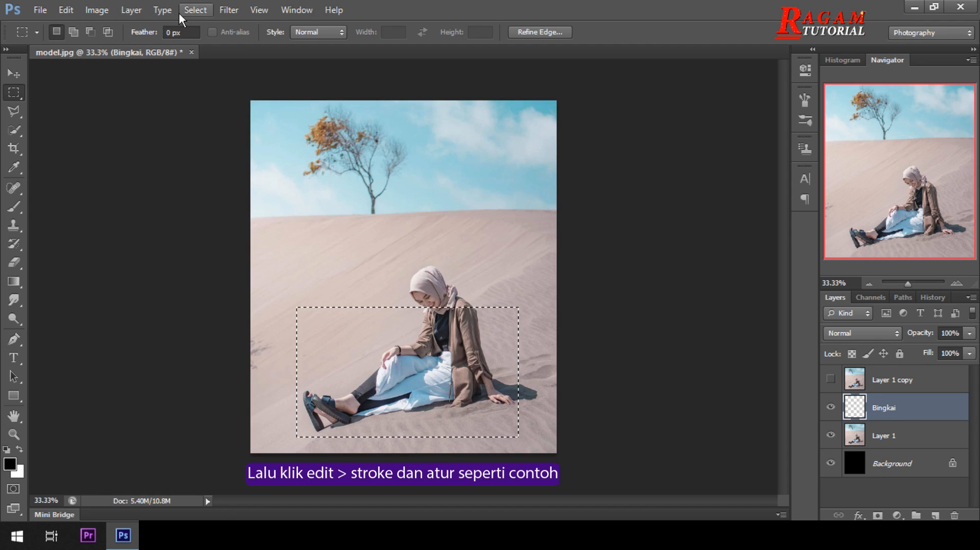
Stroke the selection on the Bingkai layer with a 12 px white (ffffff) line, located inside, Normal mode, 100% opacity.
left_click(73, 12)
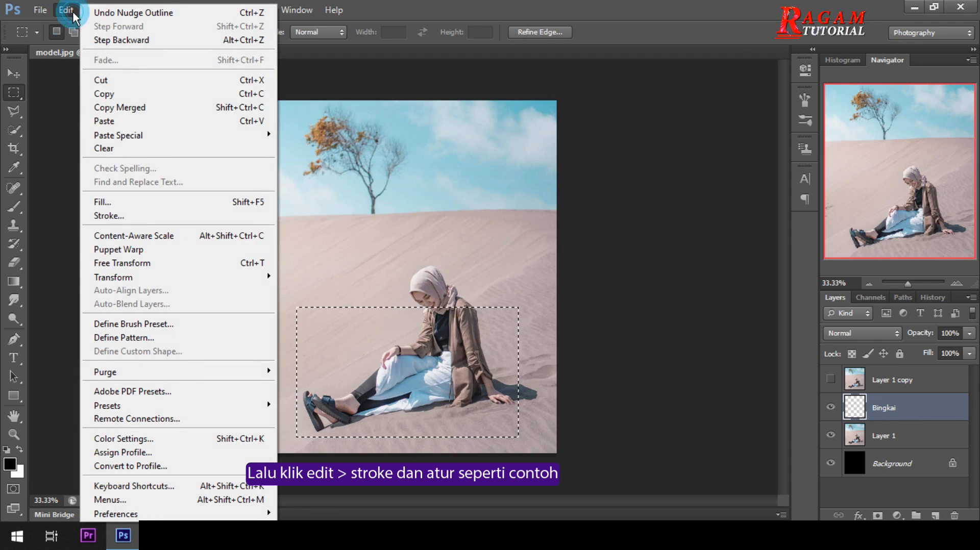
left_click(175, 215)
left_click(658, 188)
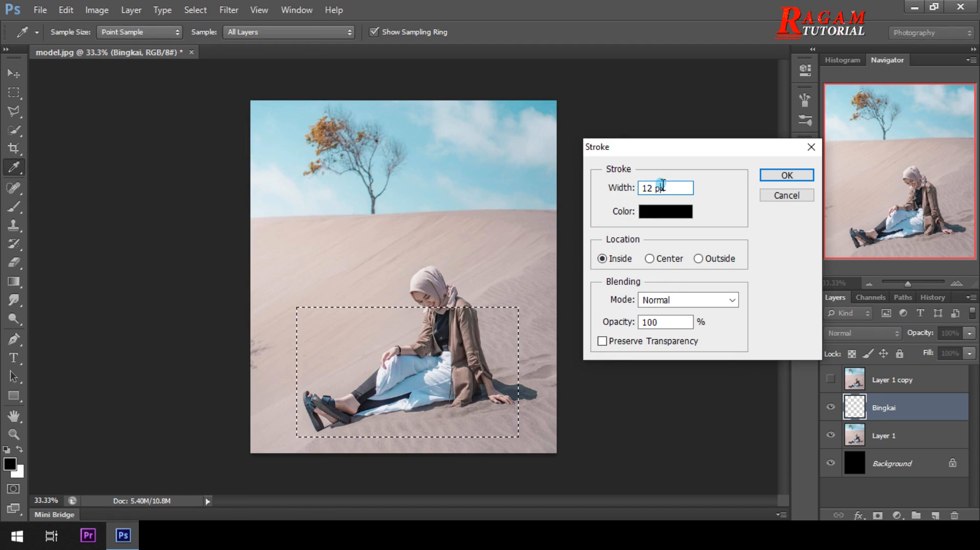
left_click(664, 211)
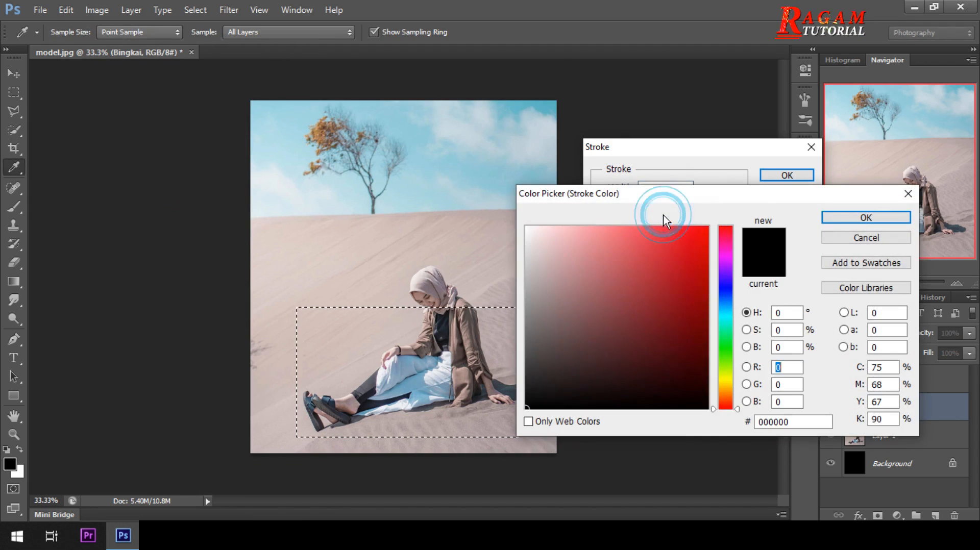
left_click_drag(547, 234, 515, 218)
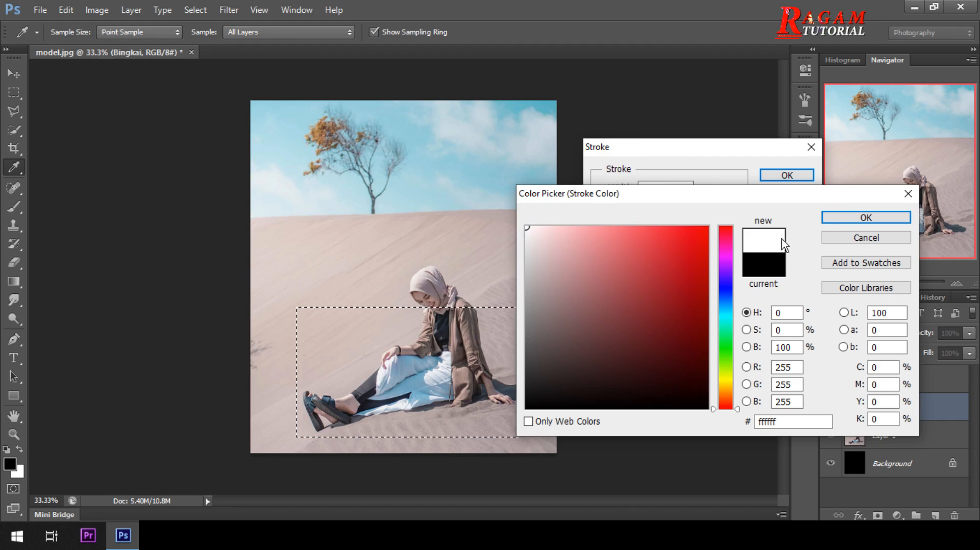
left_click(829, 220)
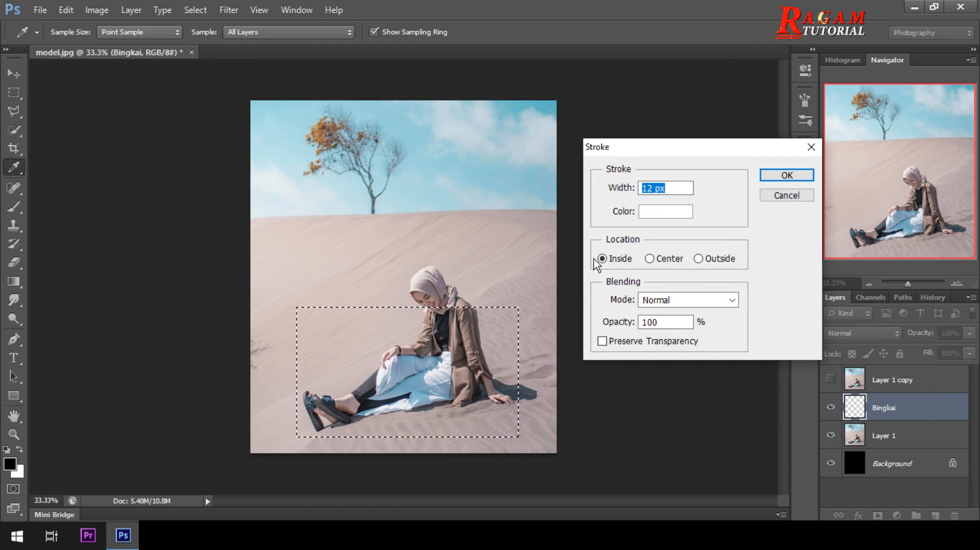
left_click(798, 179)
key("m")
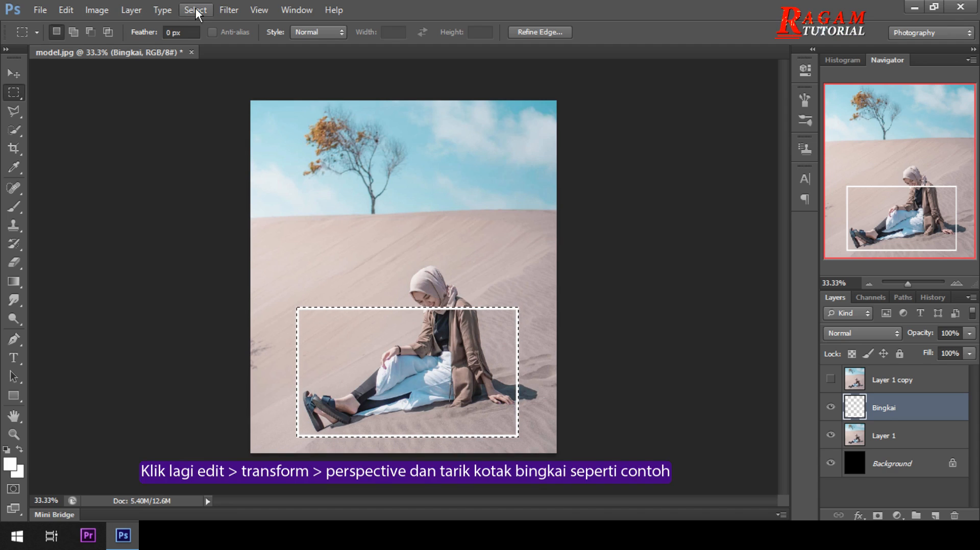
Apply a Perspective transform to the frame, narrowing its top edge and widening its bottom edge into a trapezoid, shifted slightly right.
left_click(69, 11)
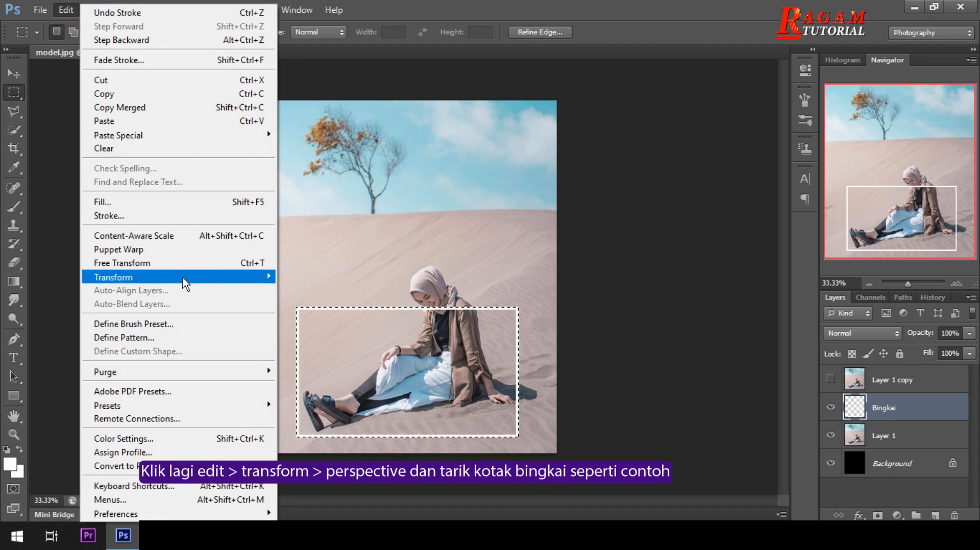
mouse_move(181, 284)
left_click(330, 352)
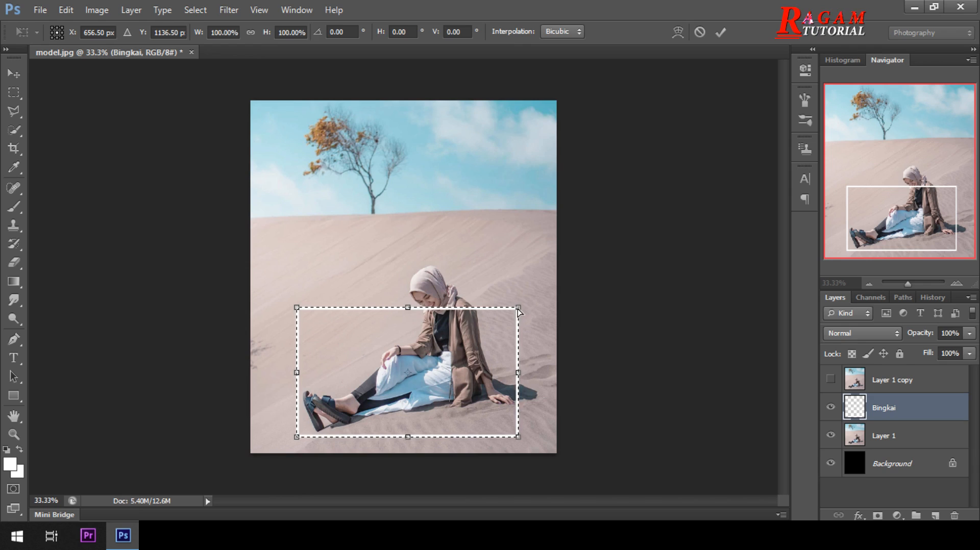
left_click_drag(518, 309, 492, 311)
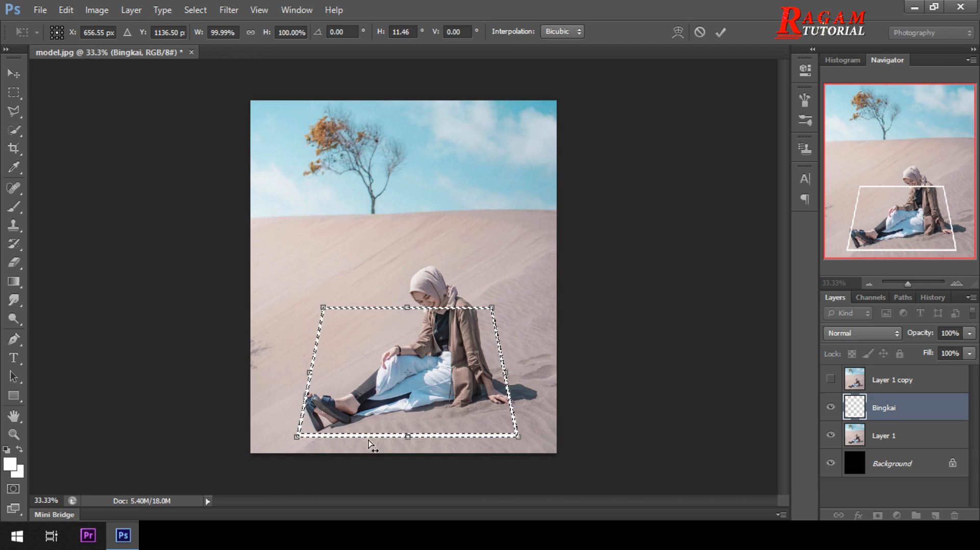
left_click_drag(299, 436, 283, 439)
left_click_drag(323, 308, 335, 309)
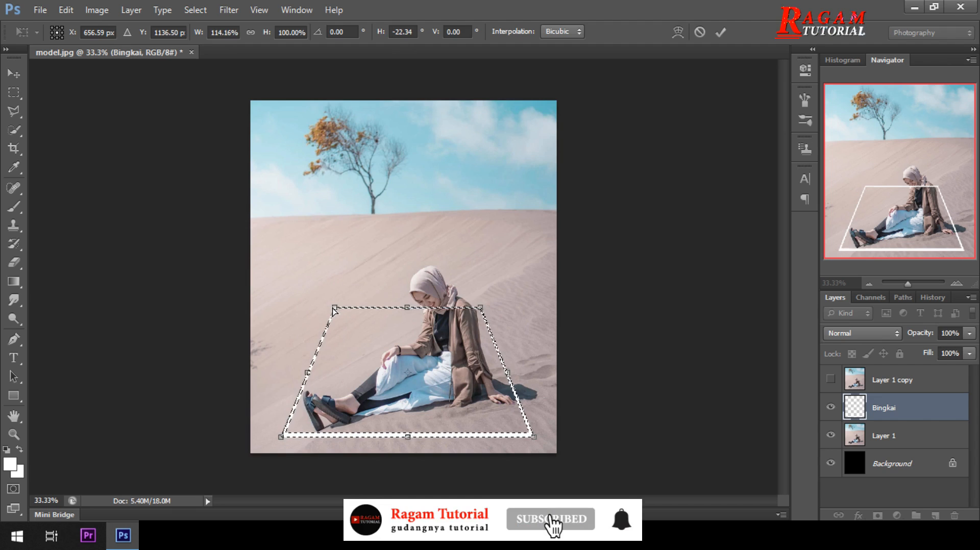
left_click_drag(534, 437, 539, 437)
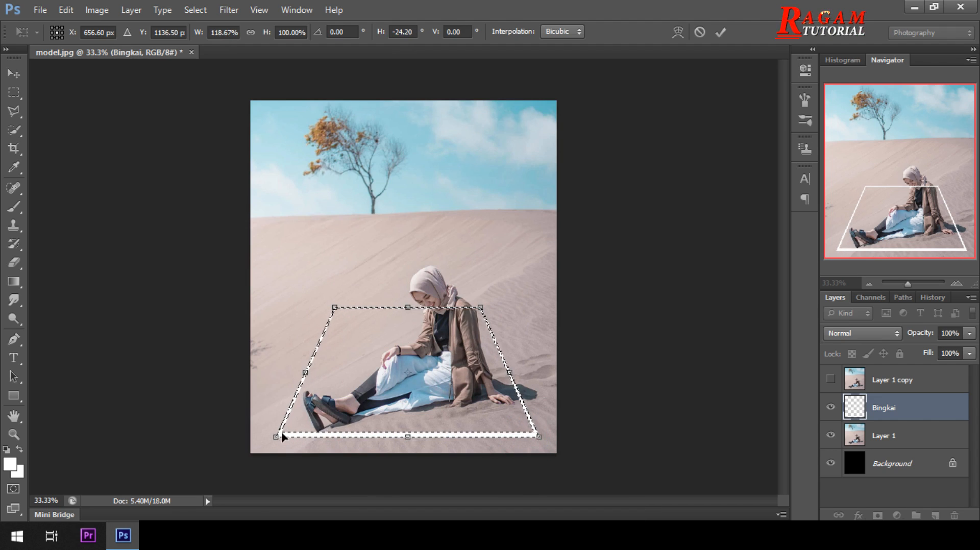
left_click_drag(280, 436, 275, 437)
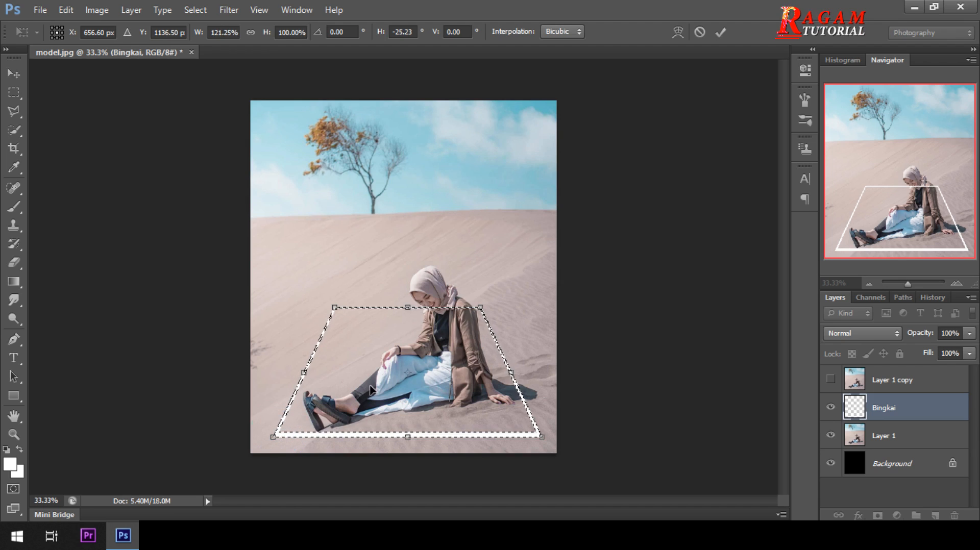
key("Right")
key("Right")
key("Right")
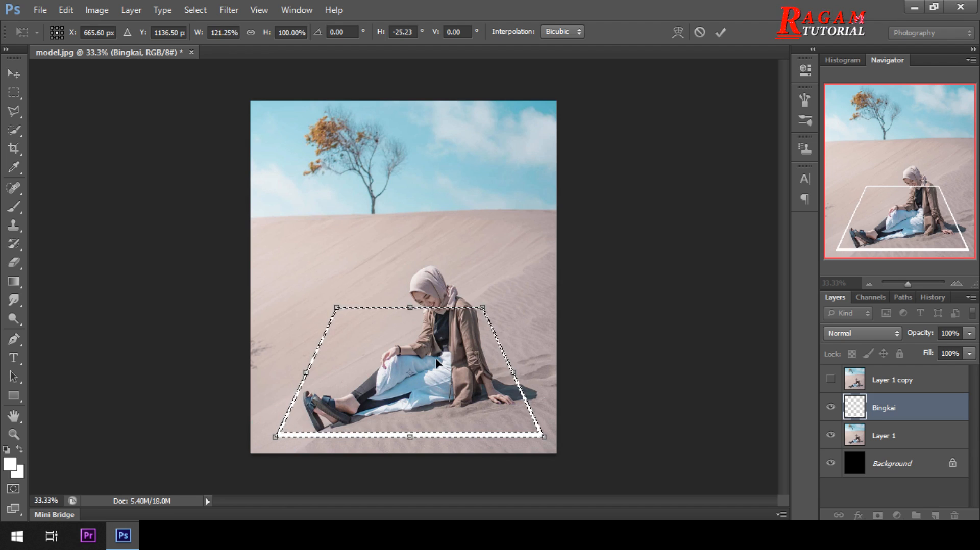
key("Return")
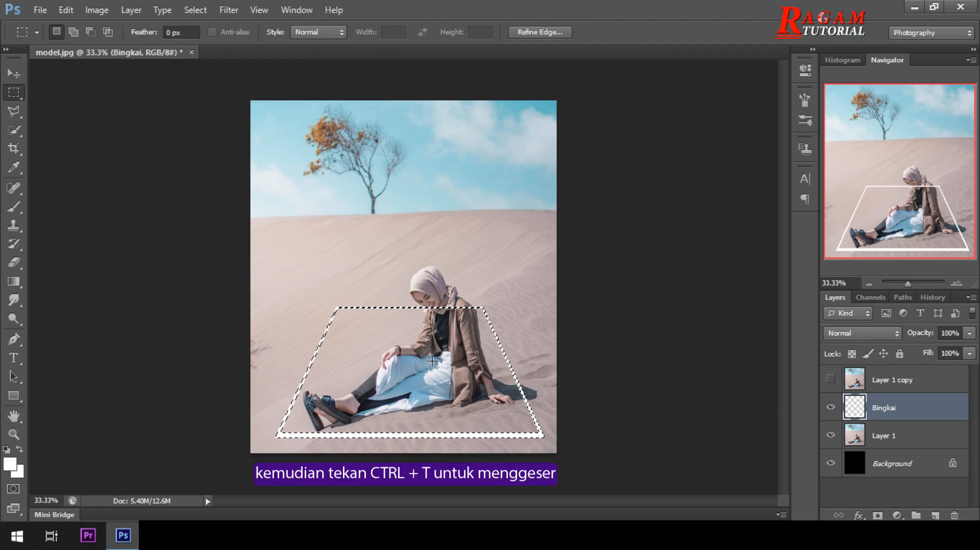
Free-transform the frame, lowering its top edge to about 79% height and widening both sides to about 104% width.
key("ctrl+t")
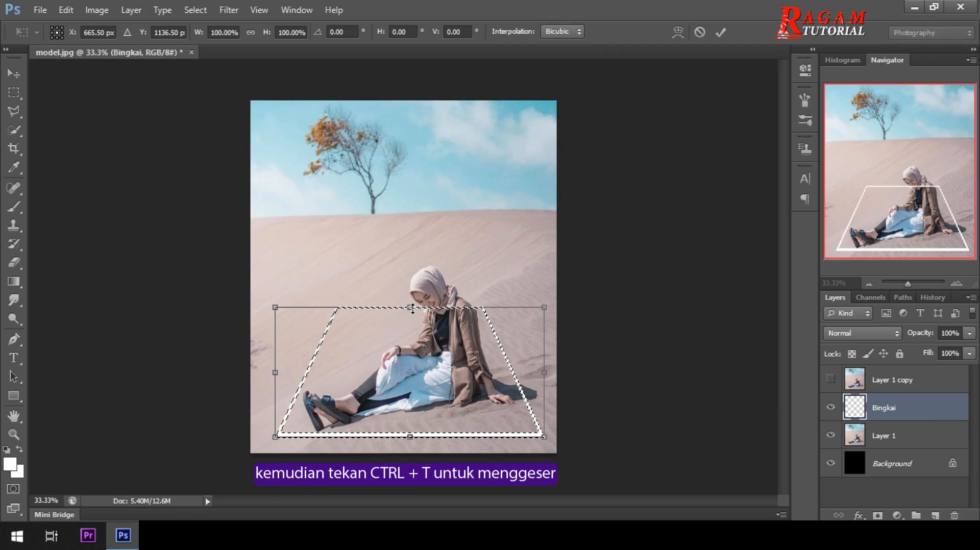
left_click_drag(411, 308, 415, 336)
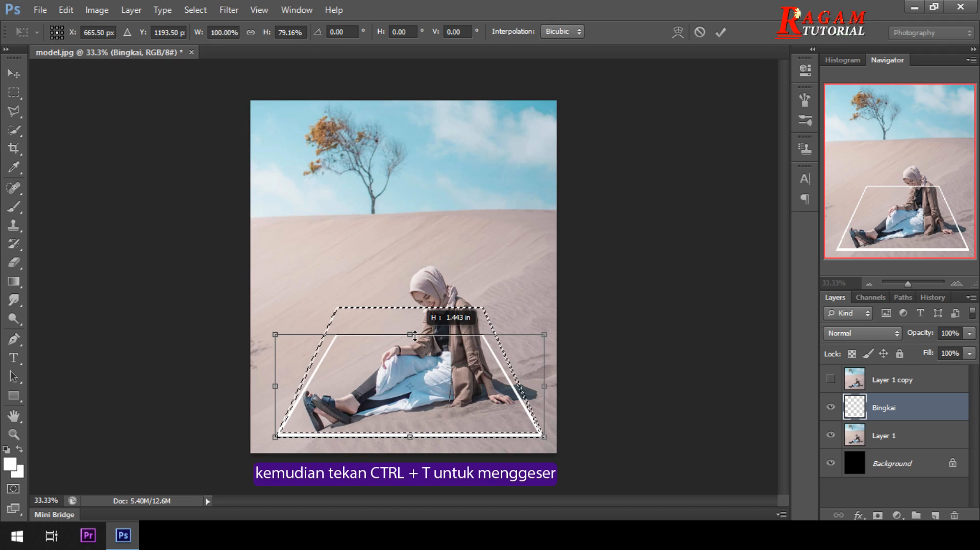
left_click_drag(415, 336, 414, 336)
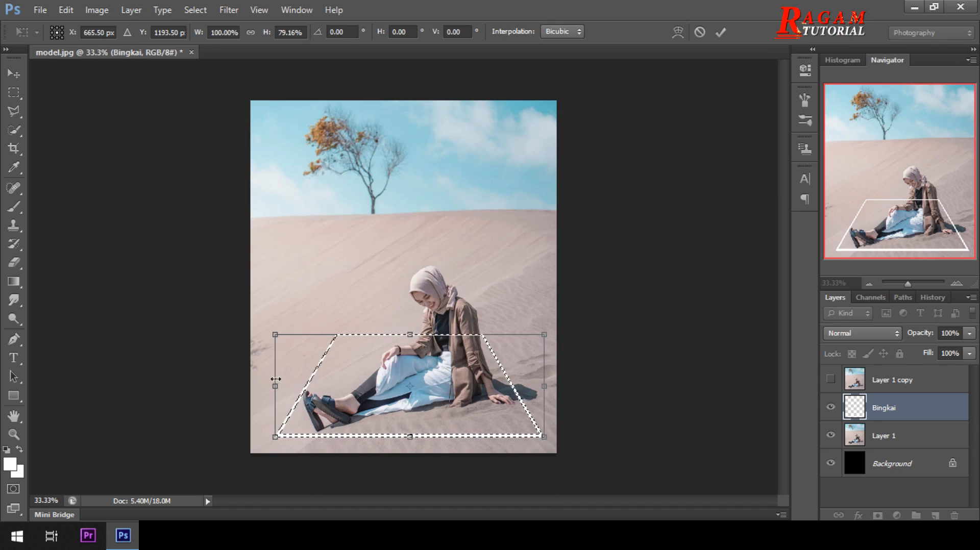
left_click_drag(272, 382, 266, 386)
left_click_drag(544, 386, 548, 386)
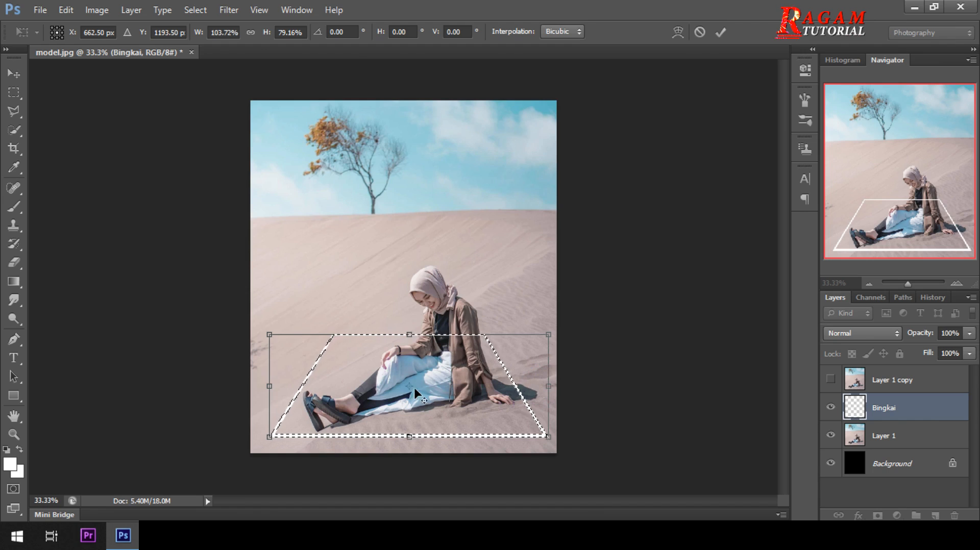
key("Return")
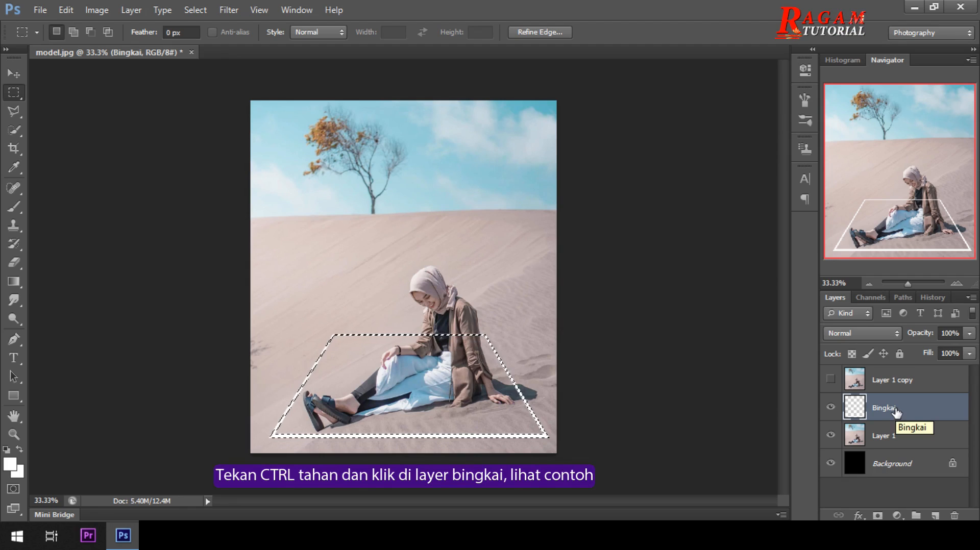
Load the Bingkai frame's pixels as a selection, invert it, and switch to Quick Mask mode.
left_click(858, 412, "ctrl")
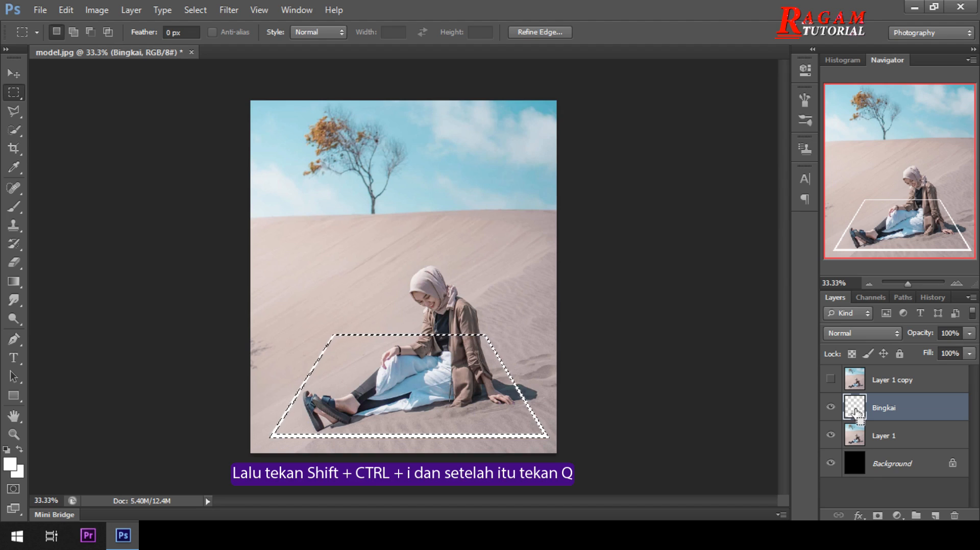
key("ctrl+shift+i")
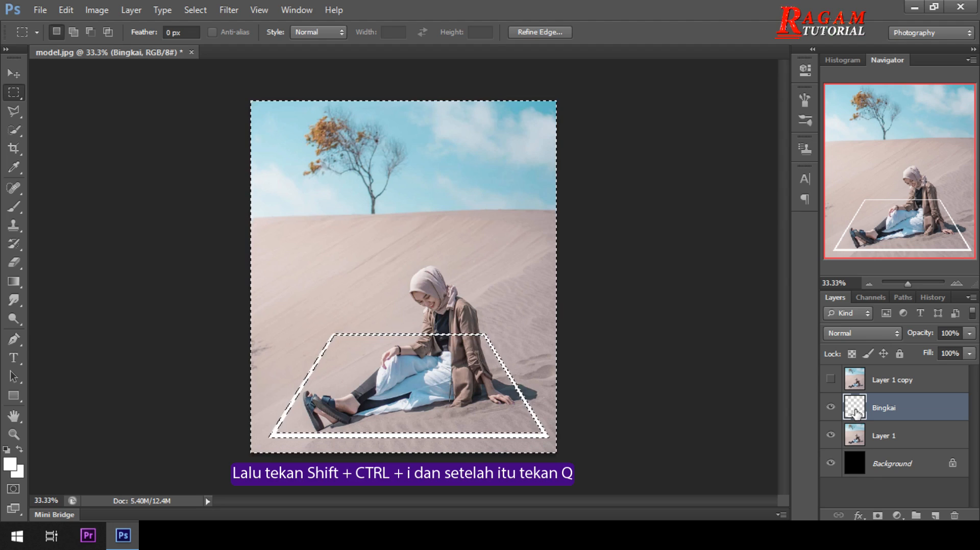
key("q")
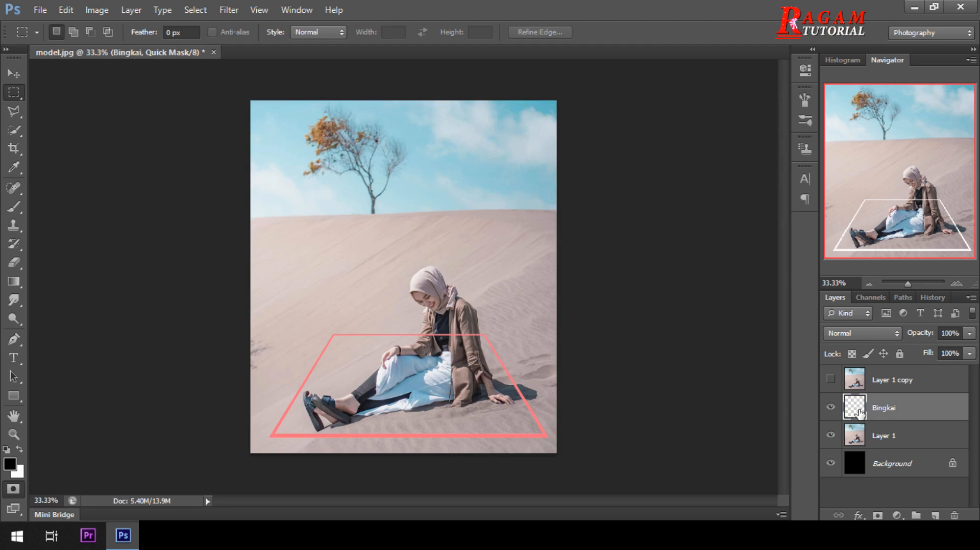
Fill the quick mask outside the frame using the Paint Bucket, then return to standard mode with only the frame's interior selected.
left_click_drag(19, 279, 75, 296)
left_click(74, 291)
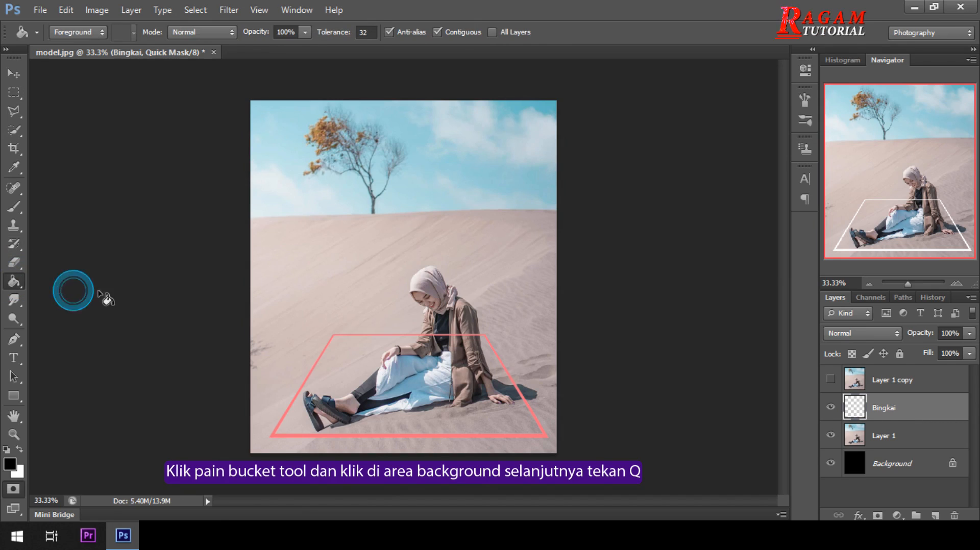
left_click(308, 263)
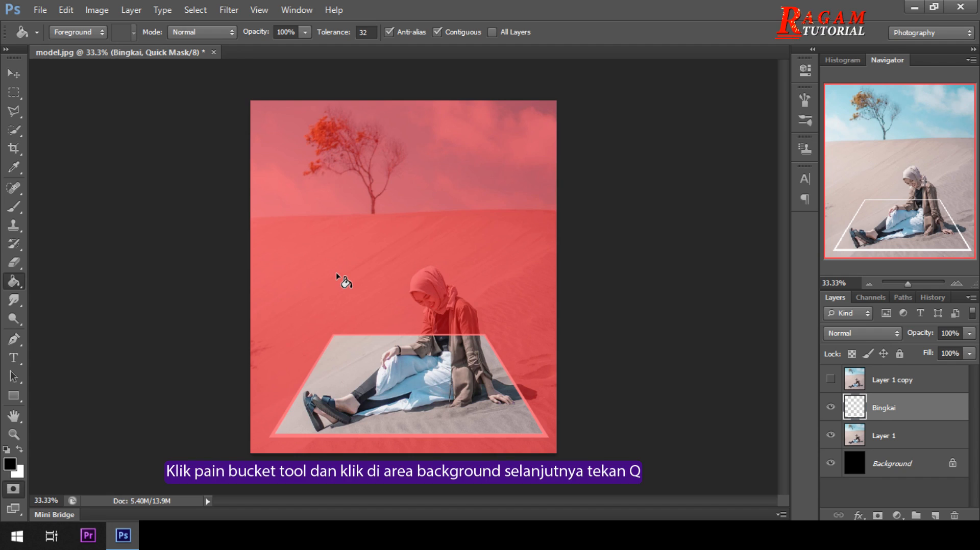
key("q")
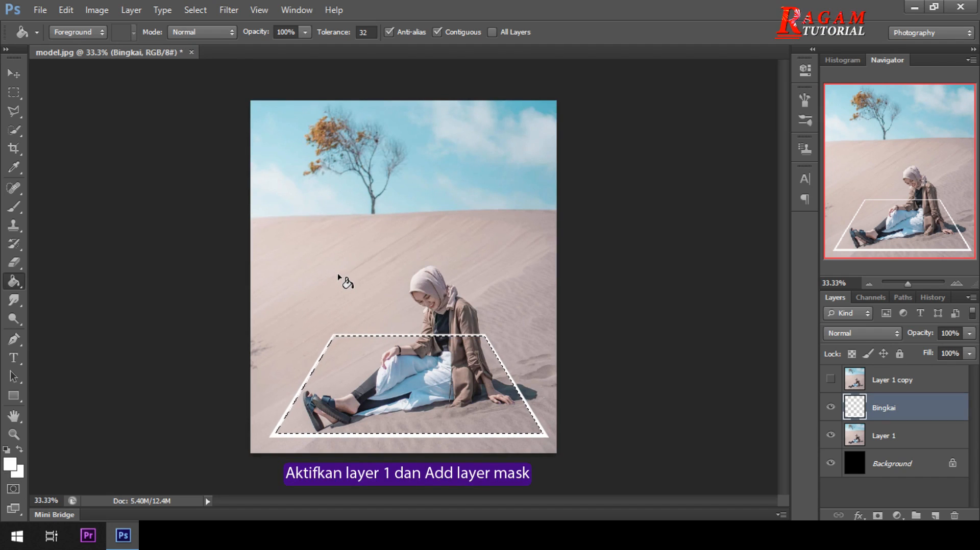
Add a layer mask to Layer 1 from the frame-interior selection, and make Layer 1 copy visible.
left_click(894, 439)
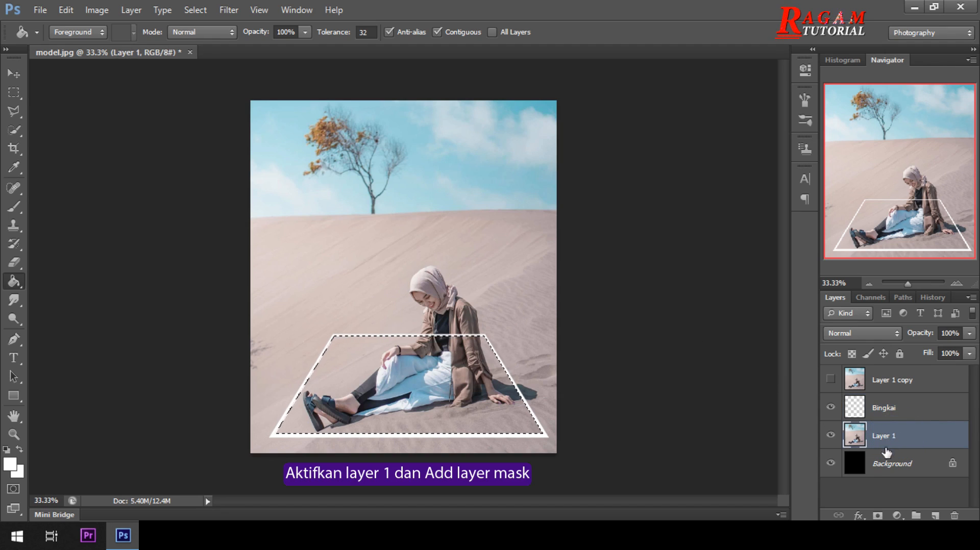
left_click(879, 515)
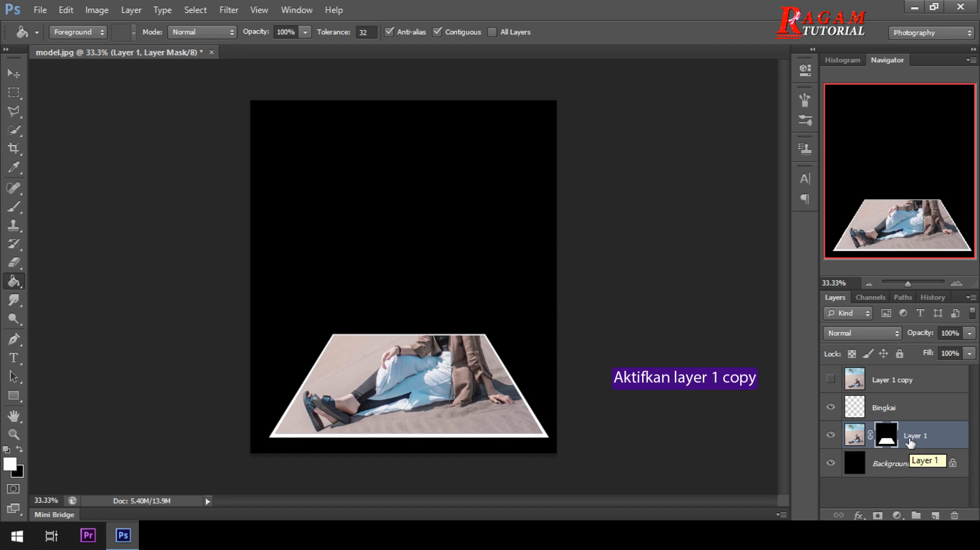
left_click(917, 381)
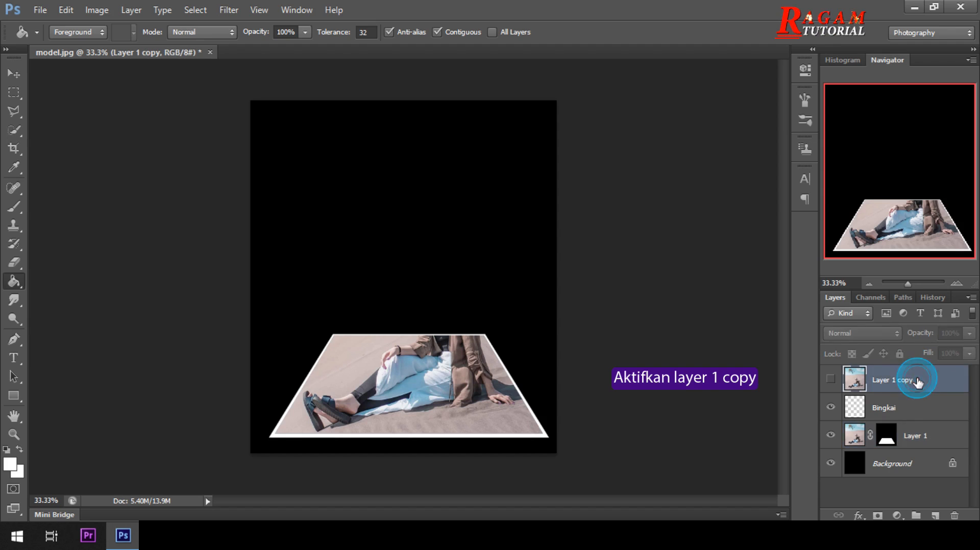
left_click(831, 381)
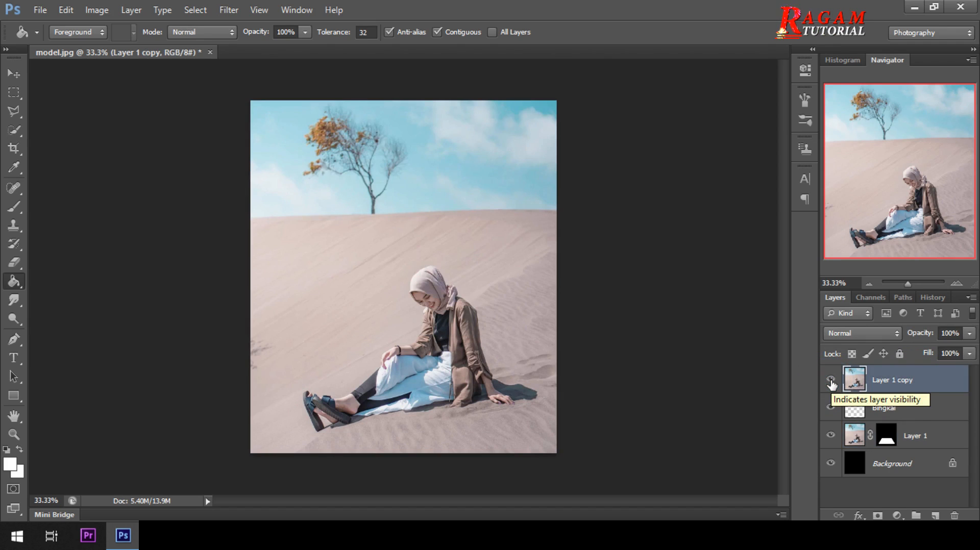
Select the woman's headscarf, face and upper body on Layer 1 copy with the Quick Selection tool.
left_click(11, 136)
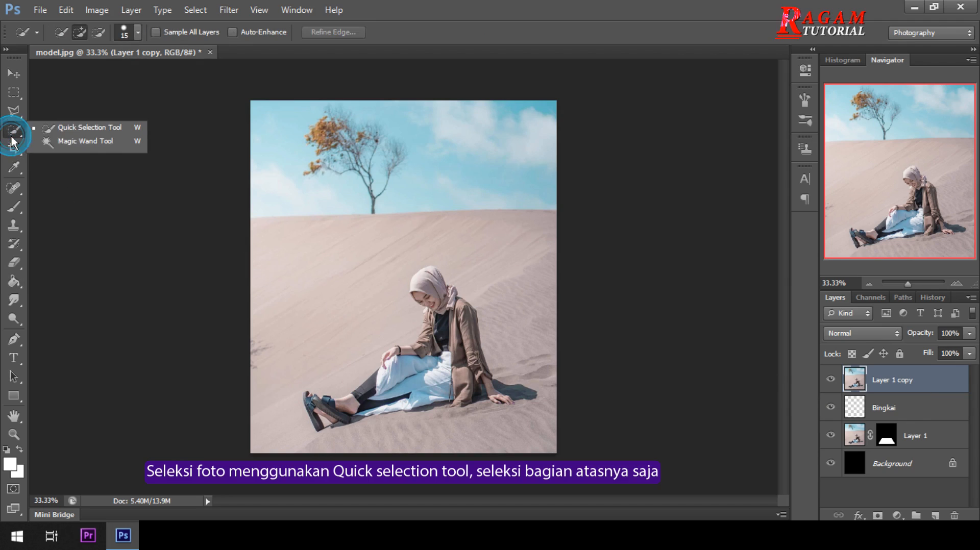
left_click(63, 132)
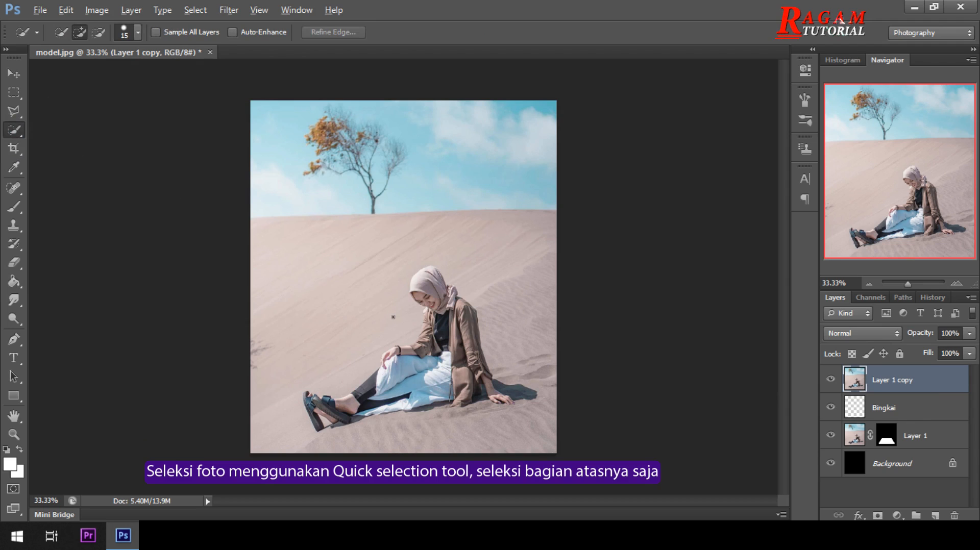
scroll(393, 317, "up", 5)
scroll(393, 317, "down", 1)
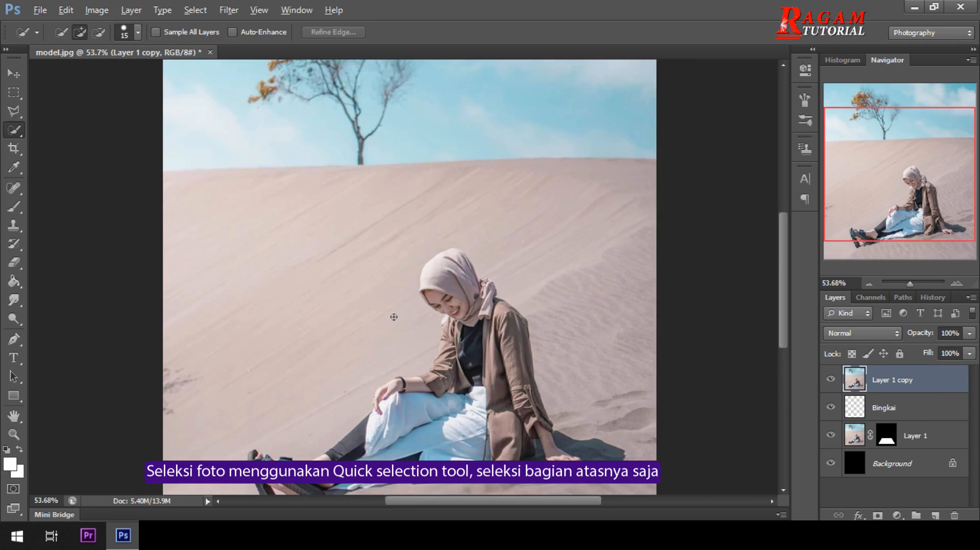
left_click(454, 252)
left_click(489, 298)
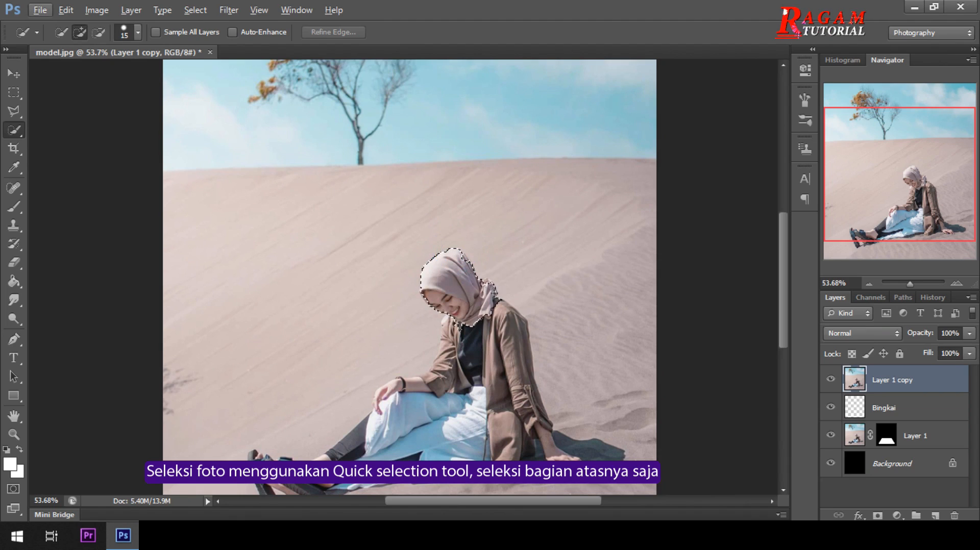
mouse_move(498, 299)
left_mouse_down()
mouse_move(520, 375)
mouse_move(448, 326)
mouse_move(427, 382)
mouse_move(483, 391)
mouse_move(485, 357)
left_mouse_up()
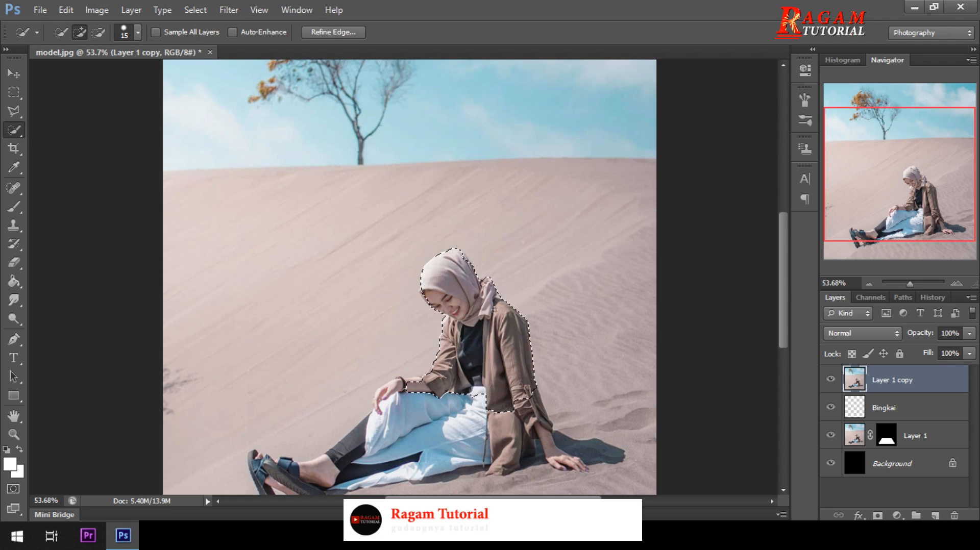
Subtract the stray sand beside the scarf knot and along the bent arm from the selection.
scroll(485, 313, "up", 2)
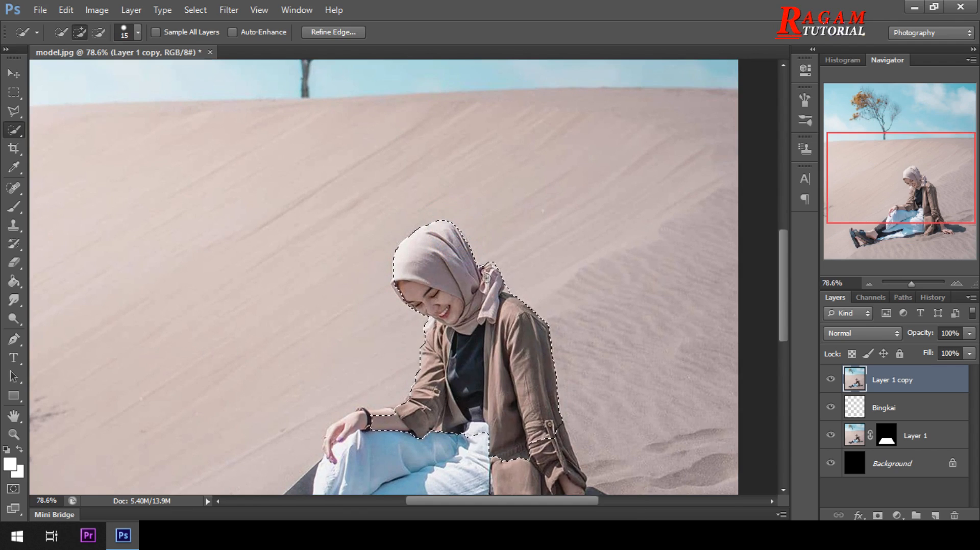
left_click(489, 260, "alt")
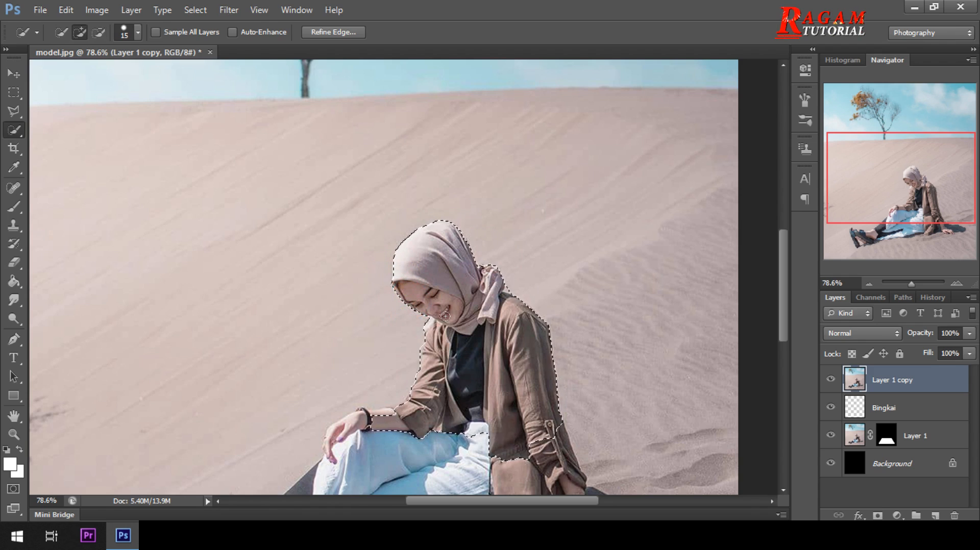
scroll(456, 362, "down", 1)
key("alt")
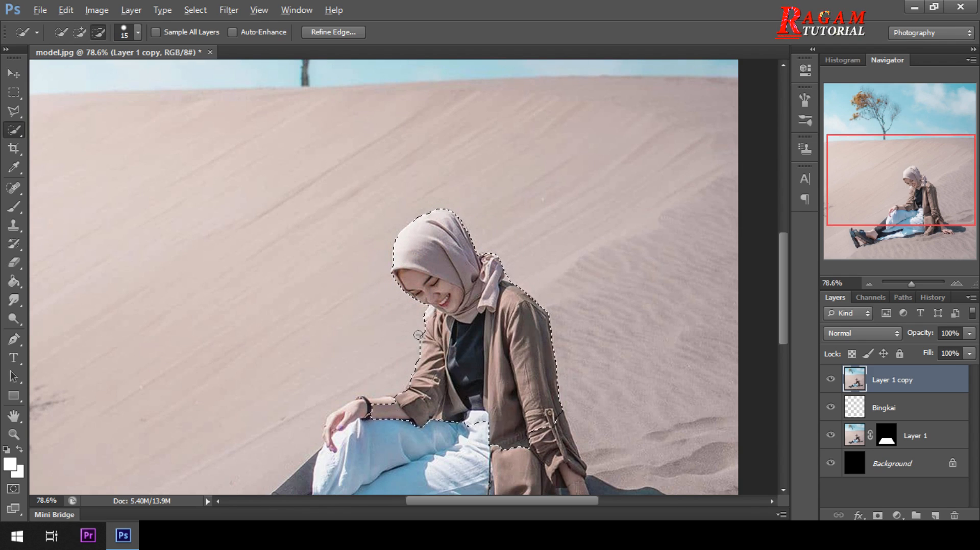
left_click(407, 350, "alt")
Subtract the woman's forearm and the white skirt area at her waist from the selection, and reduce the brush size to 8.
scroll(408, 350, "down", 3)
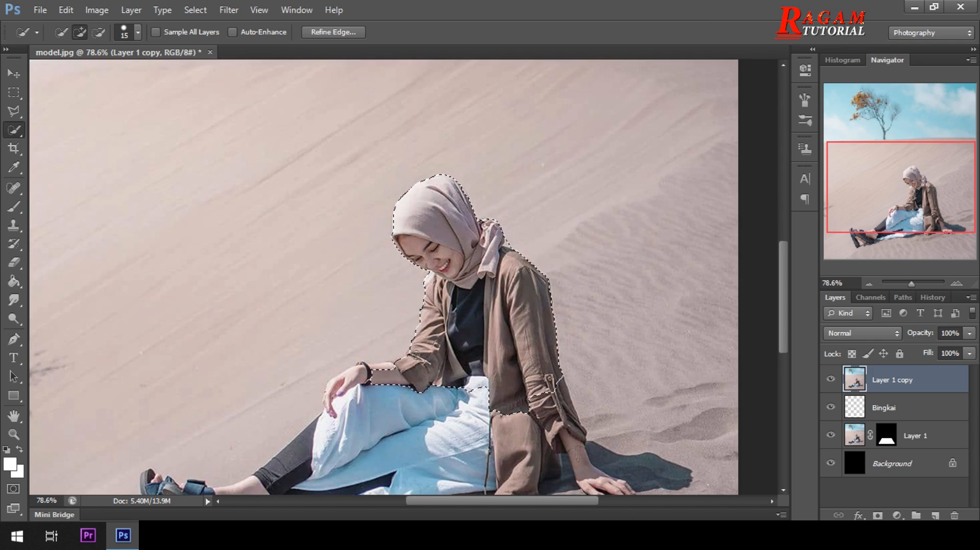
left_click(359, 380, "alt")
left_click(408, 387, "alt")
left_click(472, 383, "alt")
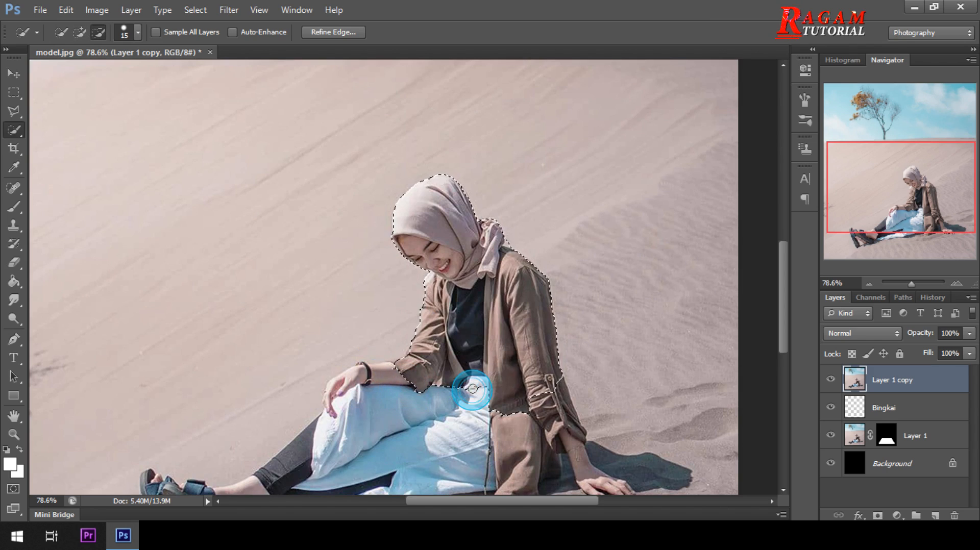
left_click(482, 384, "alt")
left_click(481, 383, "alt")
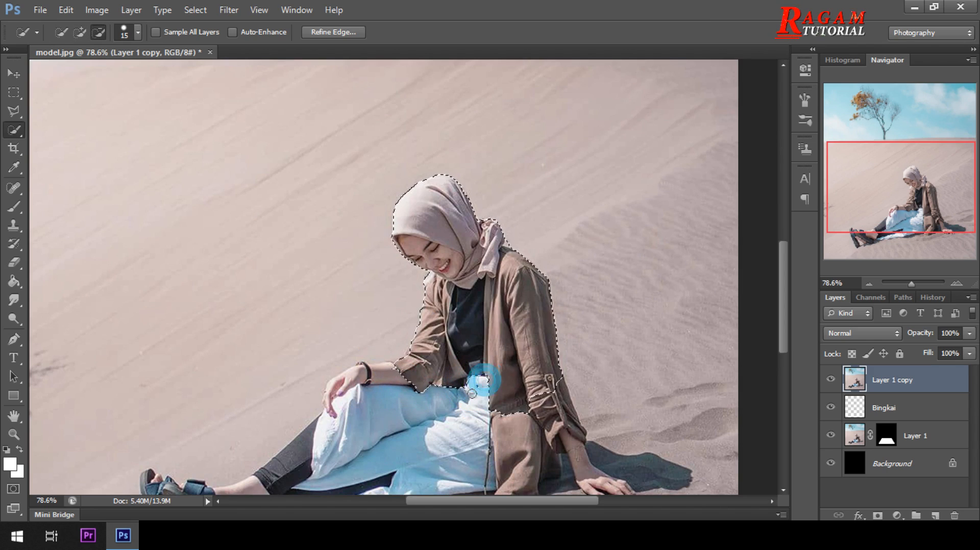
left_click(479, 387, "alt")
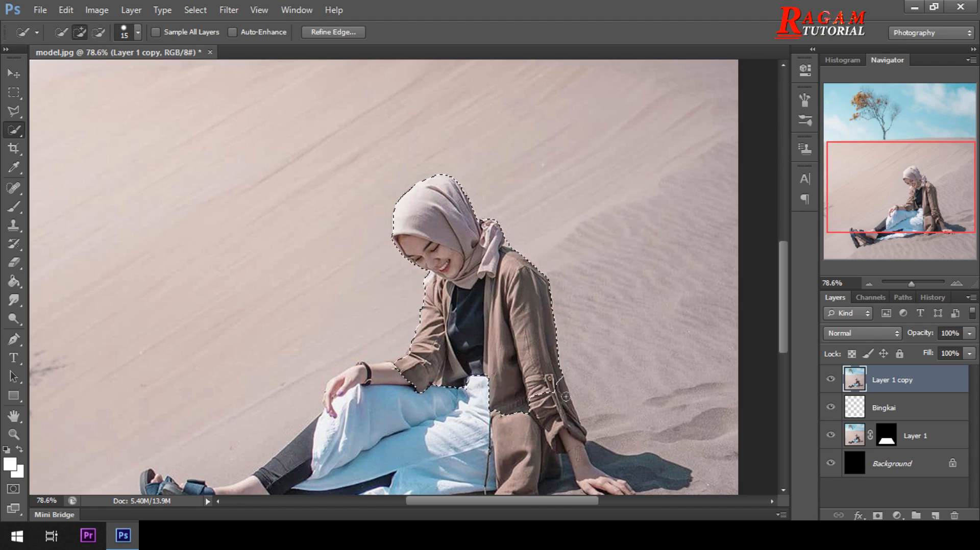
scroll(536, 334, "up", 2)
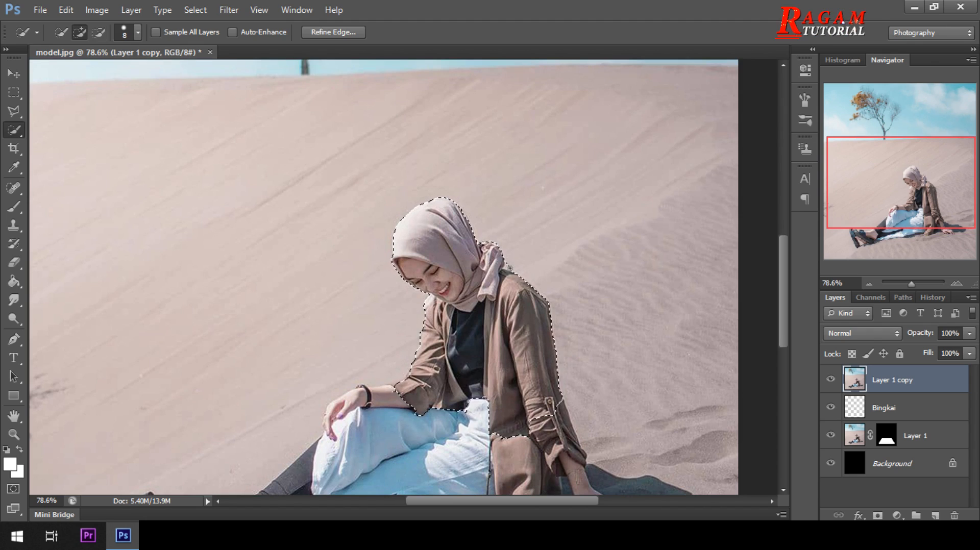
key("alt")
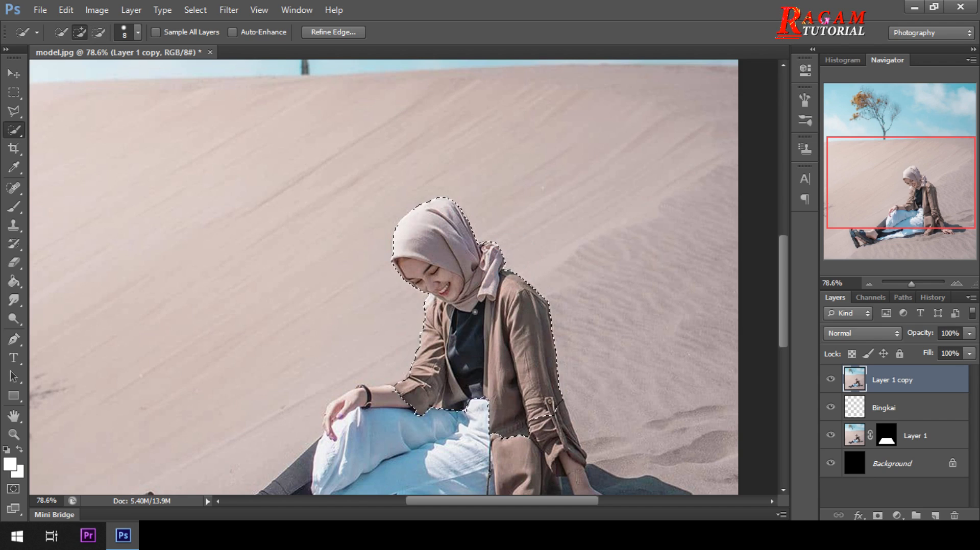
Start Refine Edge on the upper-body selection, enabling Smart Radius and setting Smooth to 50.
scroll(475, 310, "down", 5)
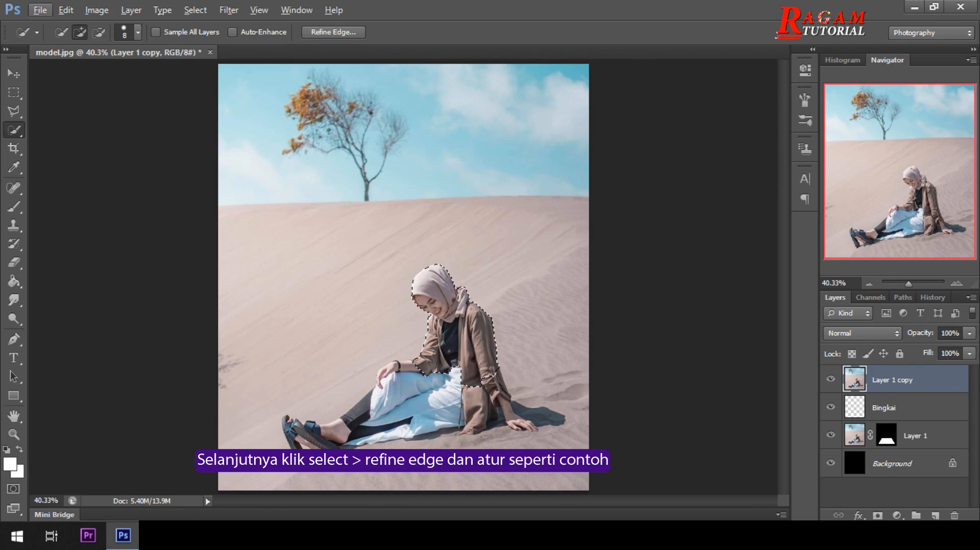
left_click(198, 11)
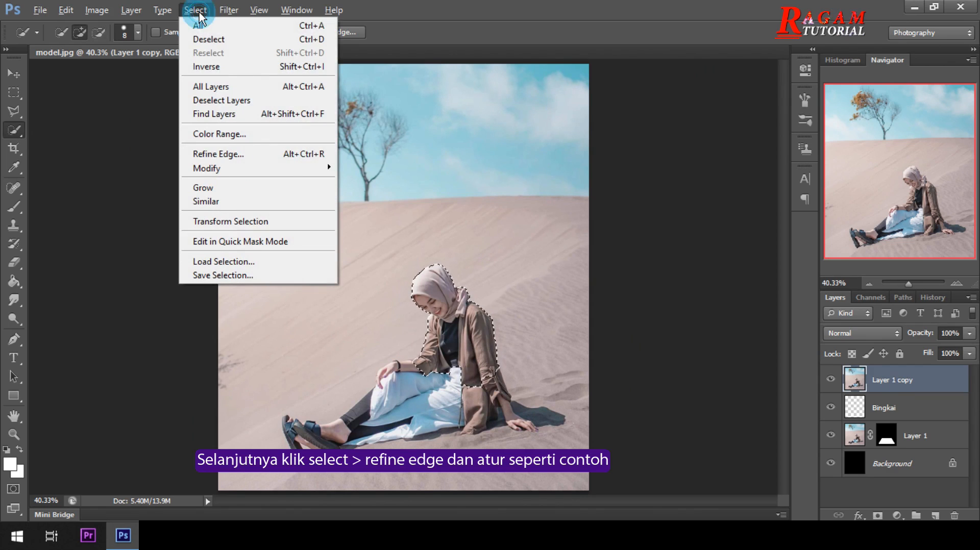
left_click(252, 156)
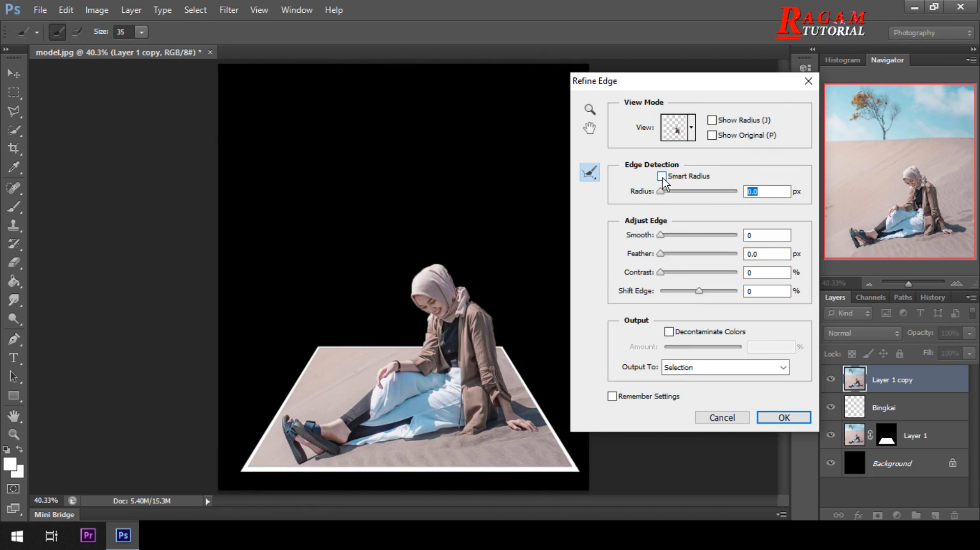
left_click(662, 177)
left_click(751, 235)
scroll(756, 237, "up", 20)
scroll(756, 236, "up", 8)
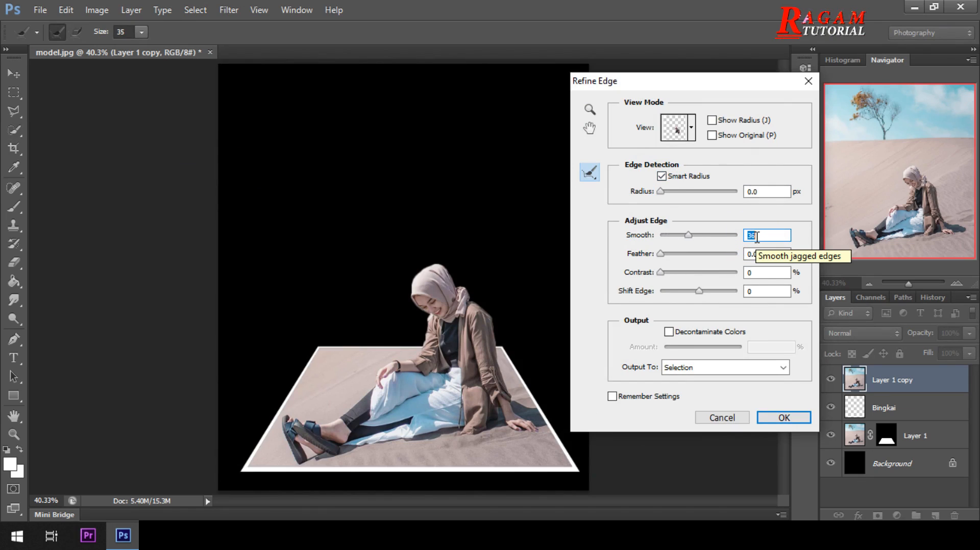
scroll(756, 237, "up", 6)
left_click(762, 234)
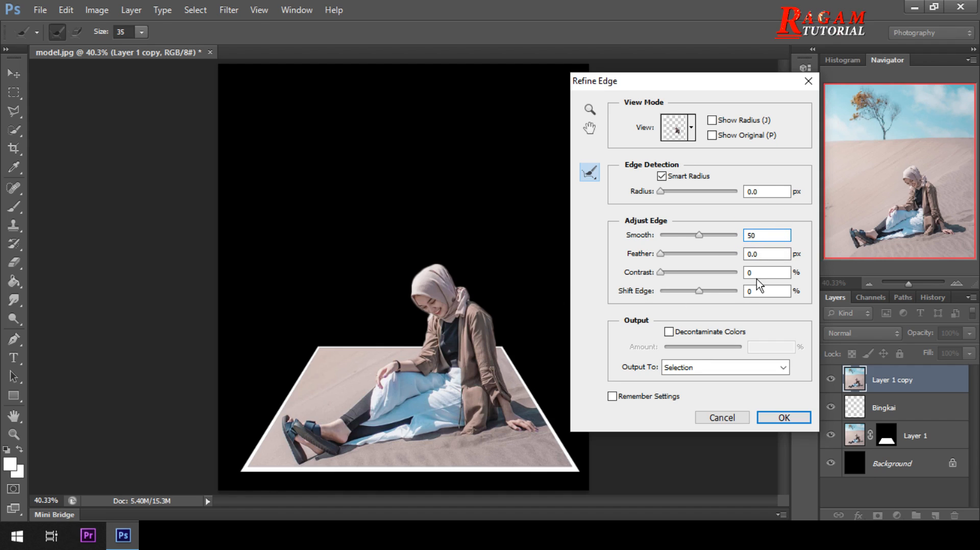
Set the edge contrast to 20%, apply the refinement to the selection, and add it as Layer 1 copy's layer mask.
left_click_drag(757, 274, 748, 274)
scroll(748, 274, "up", 5)
scroll(747, 274, "up", 5)
scroll(746, 274, "up", 6)
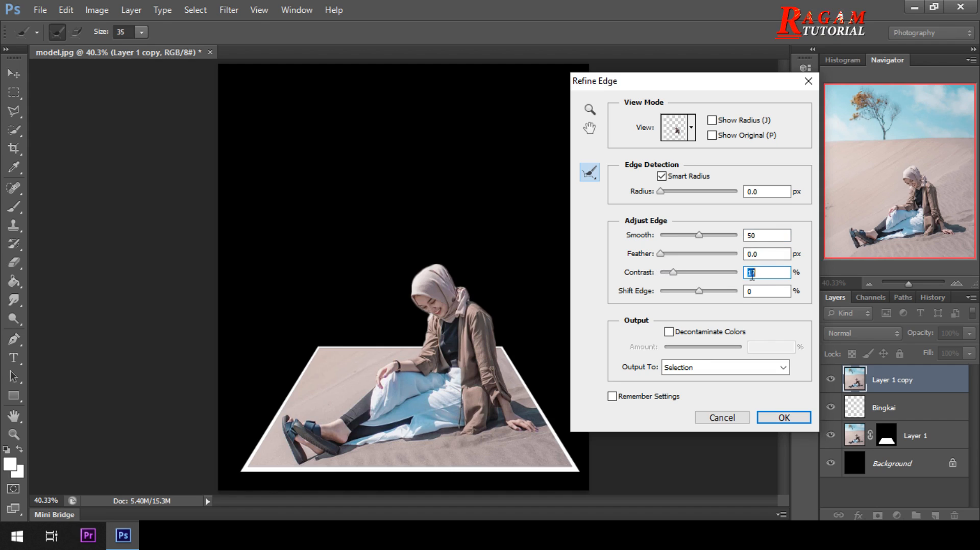
left_click(766, 275)
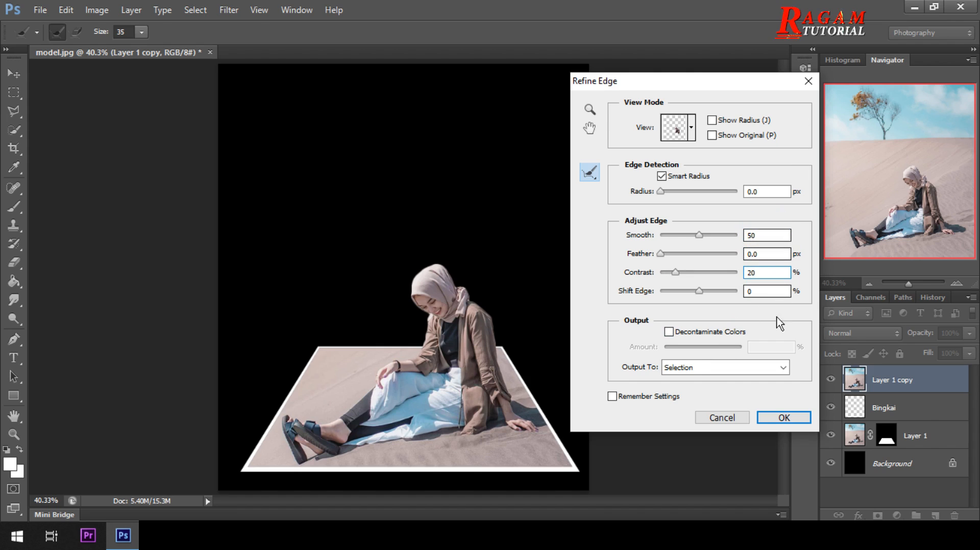
left_click(797, 417)
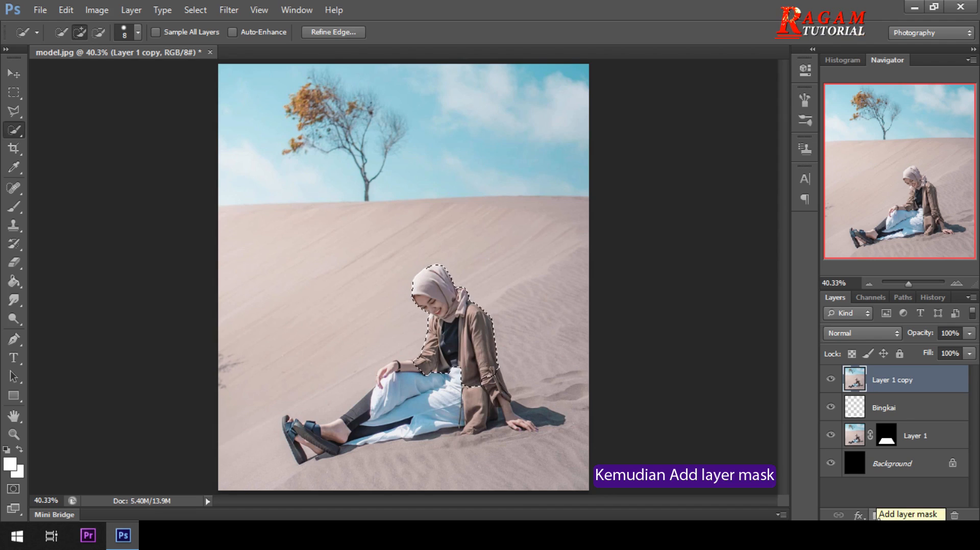
left_click(875, 516)
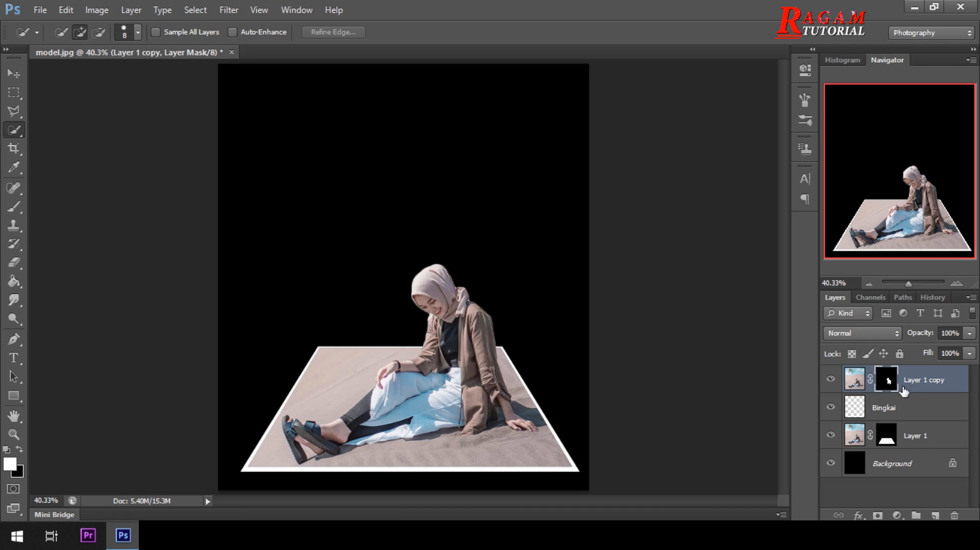
Fill the Background layer with a linear Foreground to Background gradient, running vertically from black at the canvas top to white at its bottom.
left_click(891, 473)
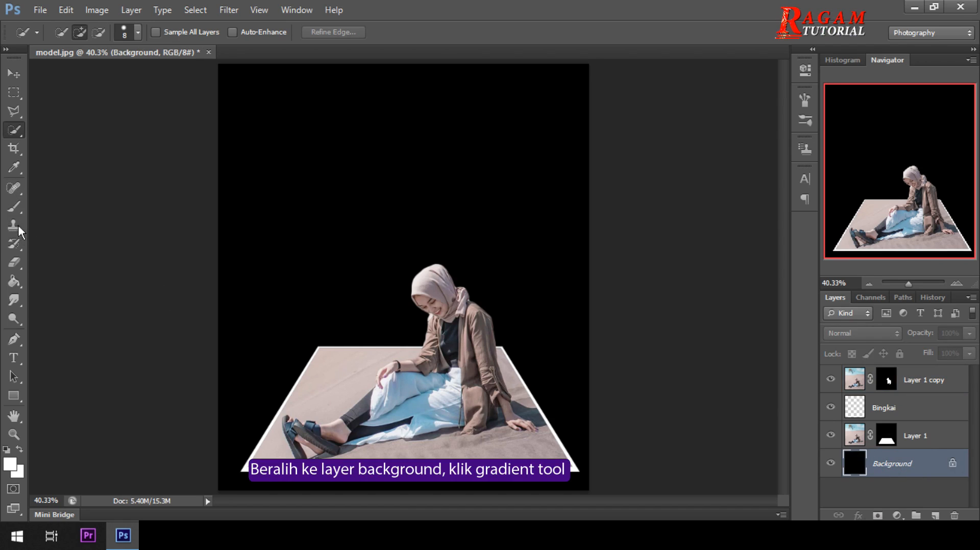
left_click(14, 280)
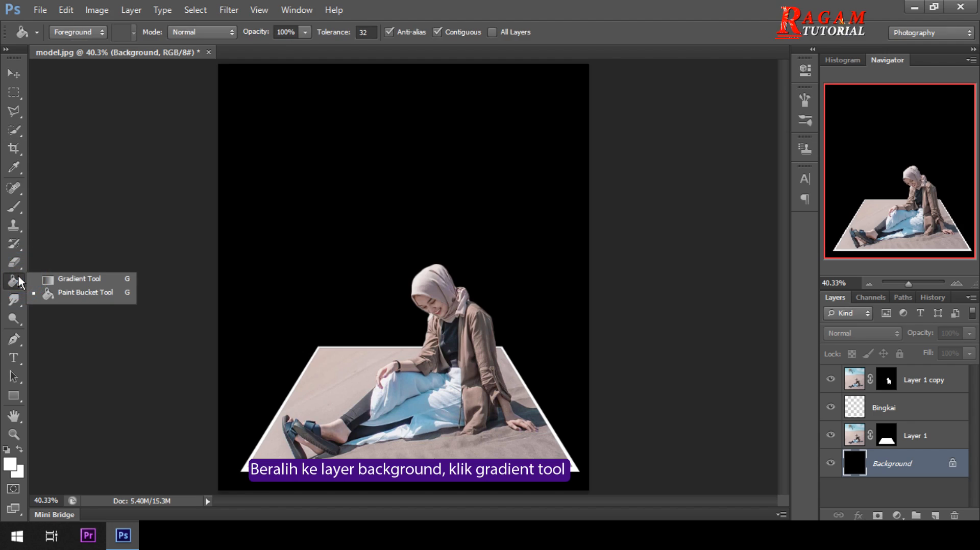
left_click(99, 282)
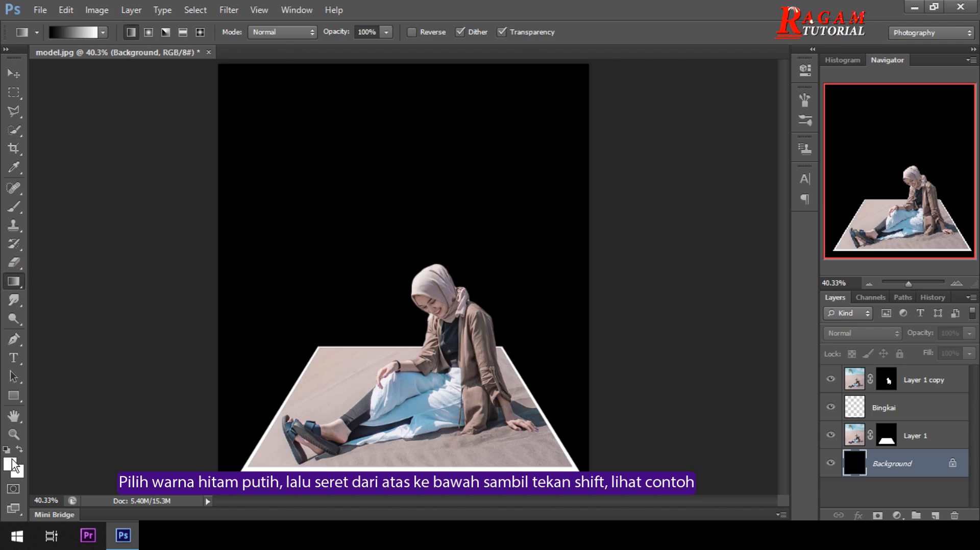
key("d")
left_click(74, 33)
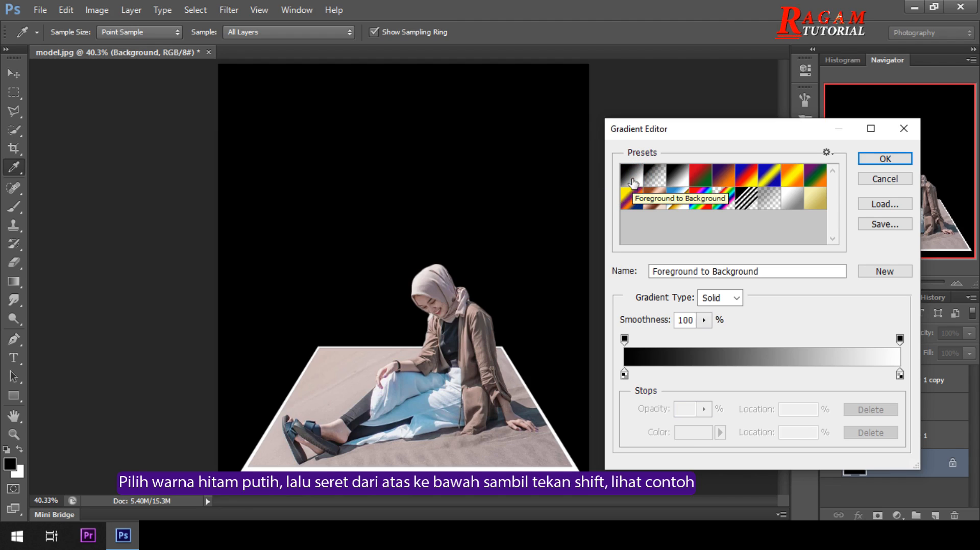
left_click(896, 163)
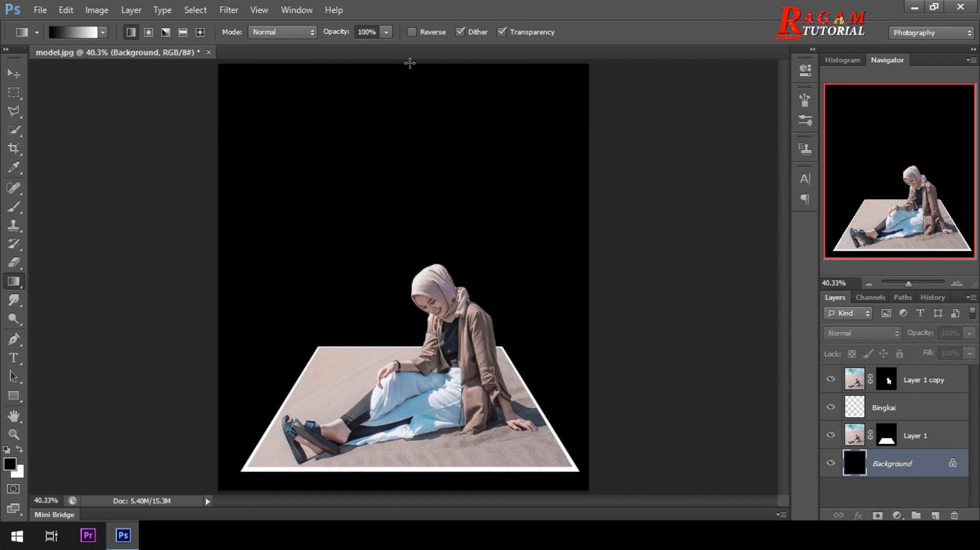
left_click_drag(410, 63, 399, 491)
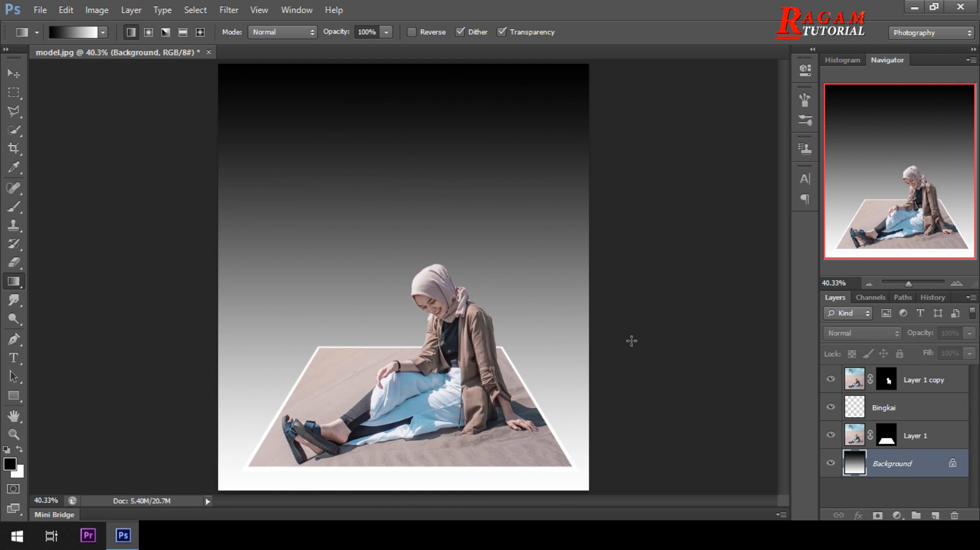
Make Layer 1 copy the active layer and minimize the Photoshop window to the desktop.
left_click(917, 384)
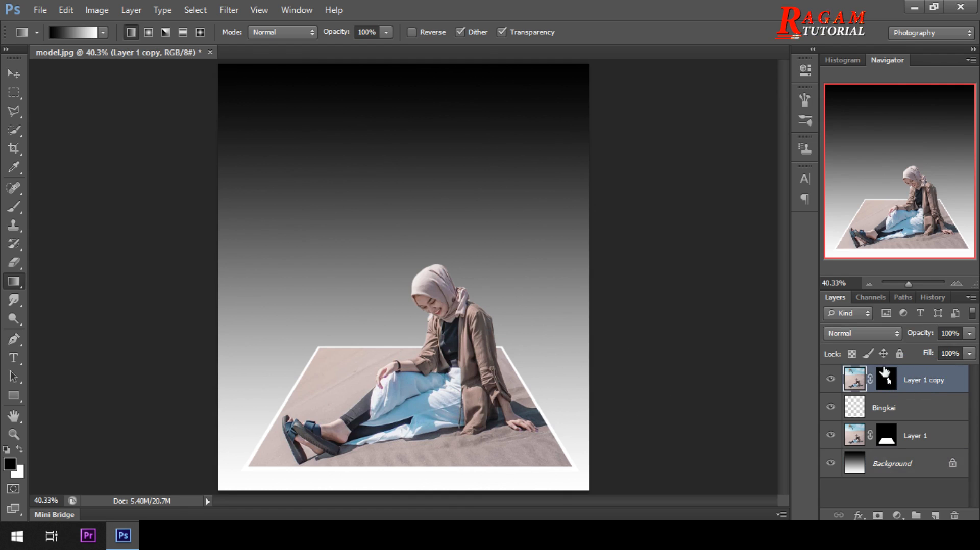
left_click(914, 6)
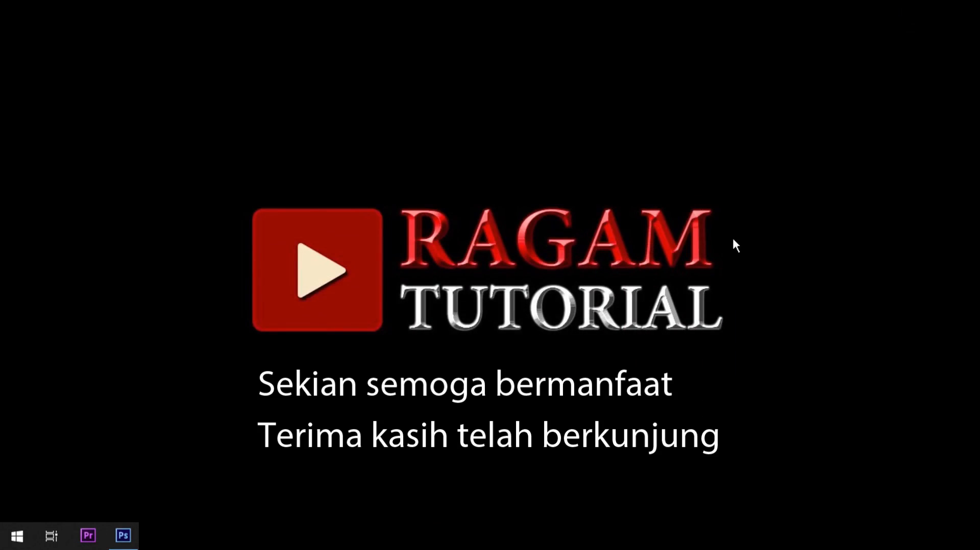